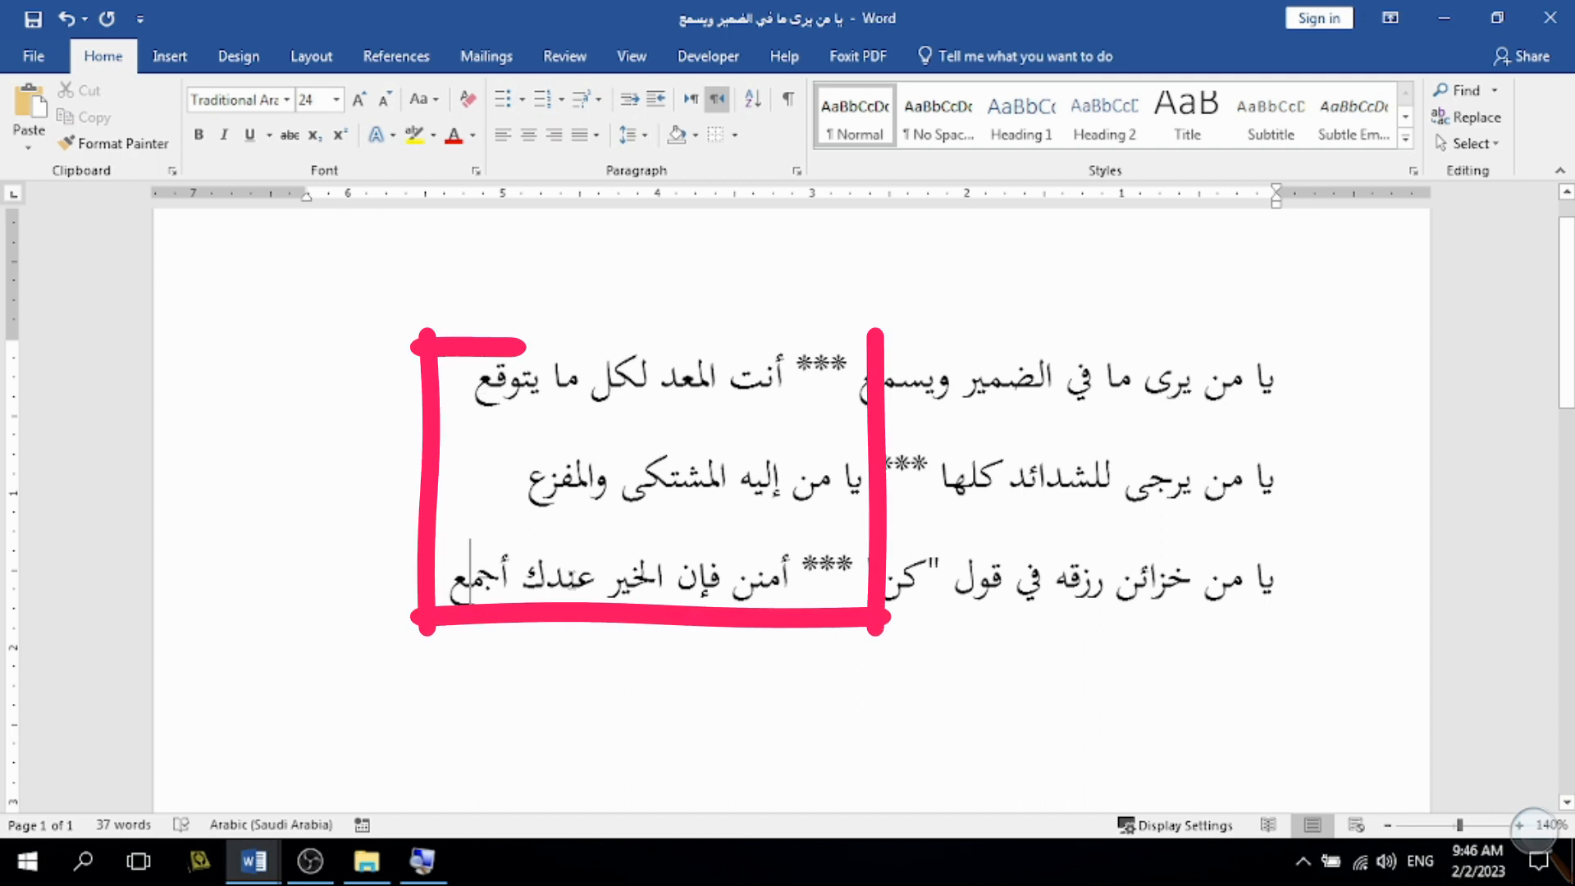
Step: Examine the finished version of the poem, laid out in two justified halves, in the second poem document
click(240, 880)
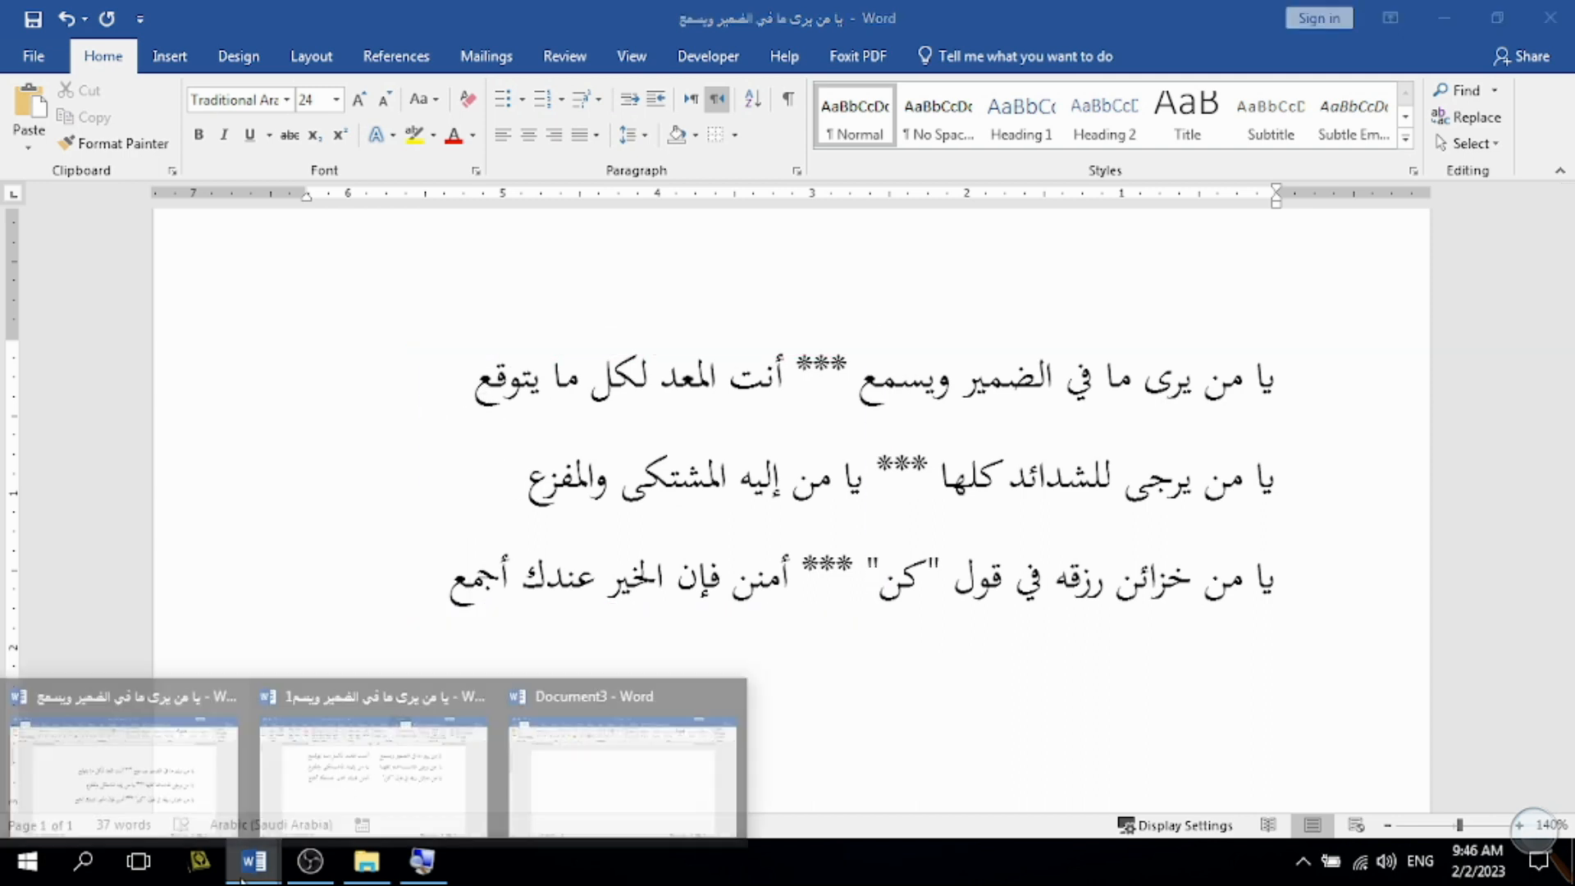
click(353, 786)
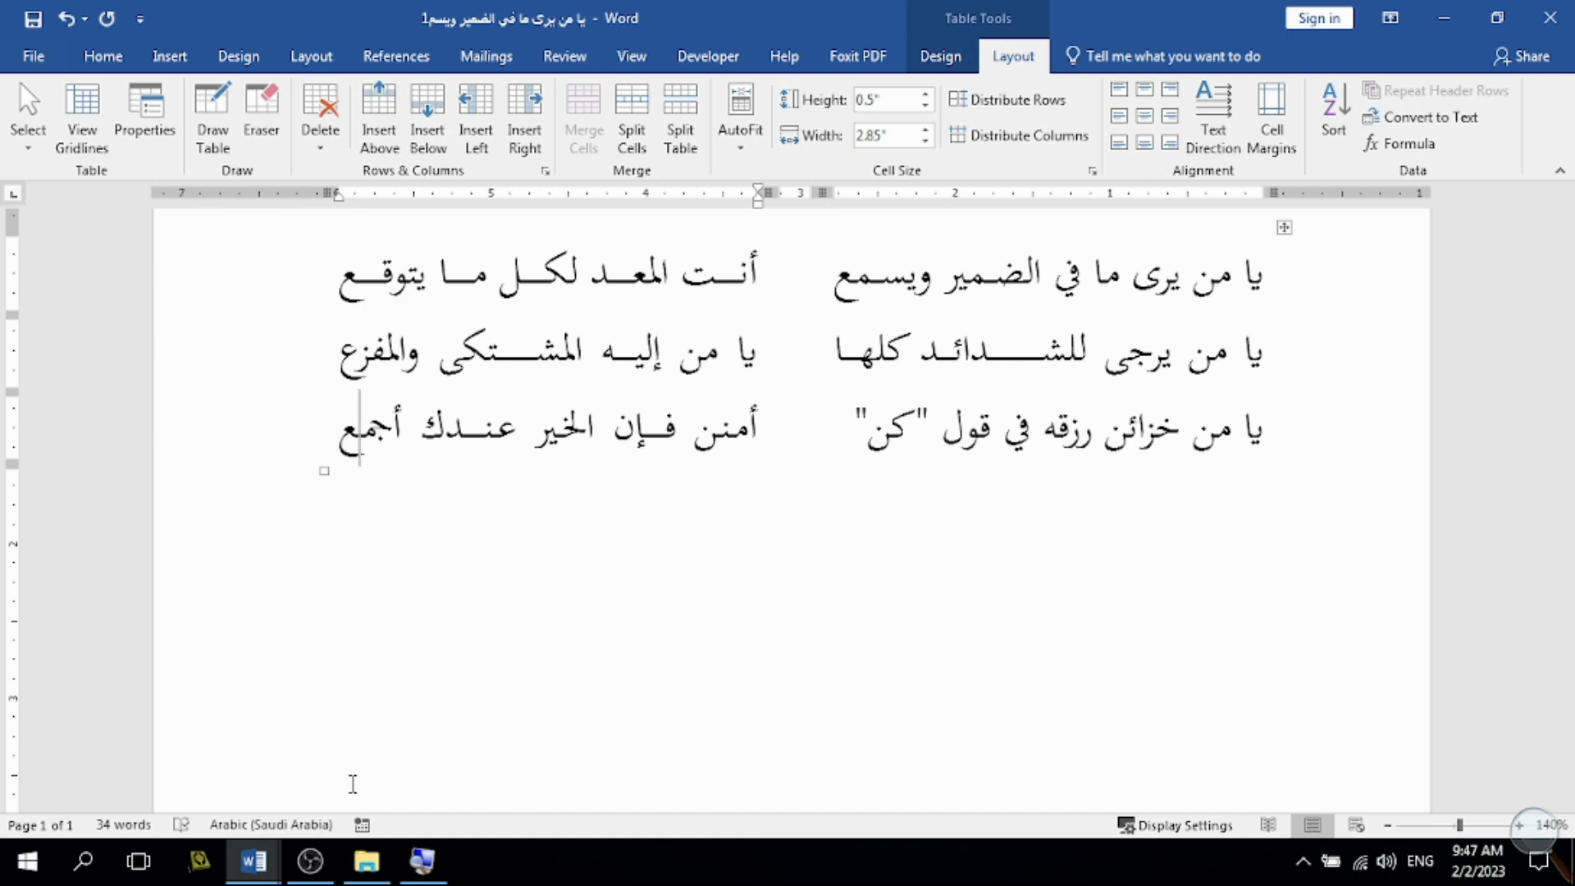
Step: Switch to the blank Document3 and insert a table with three columns and one row
mouse_move(261, 874)
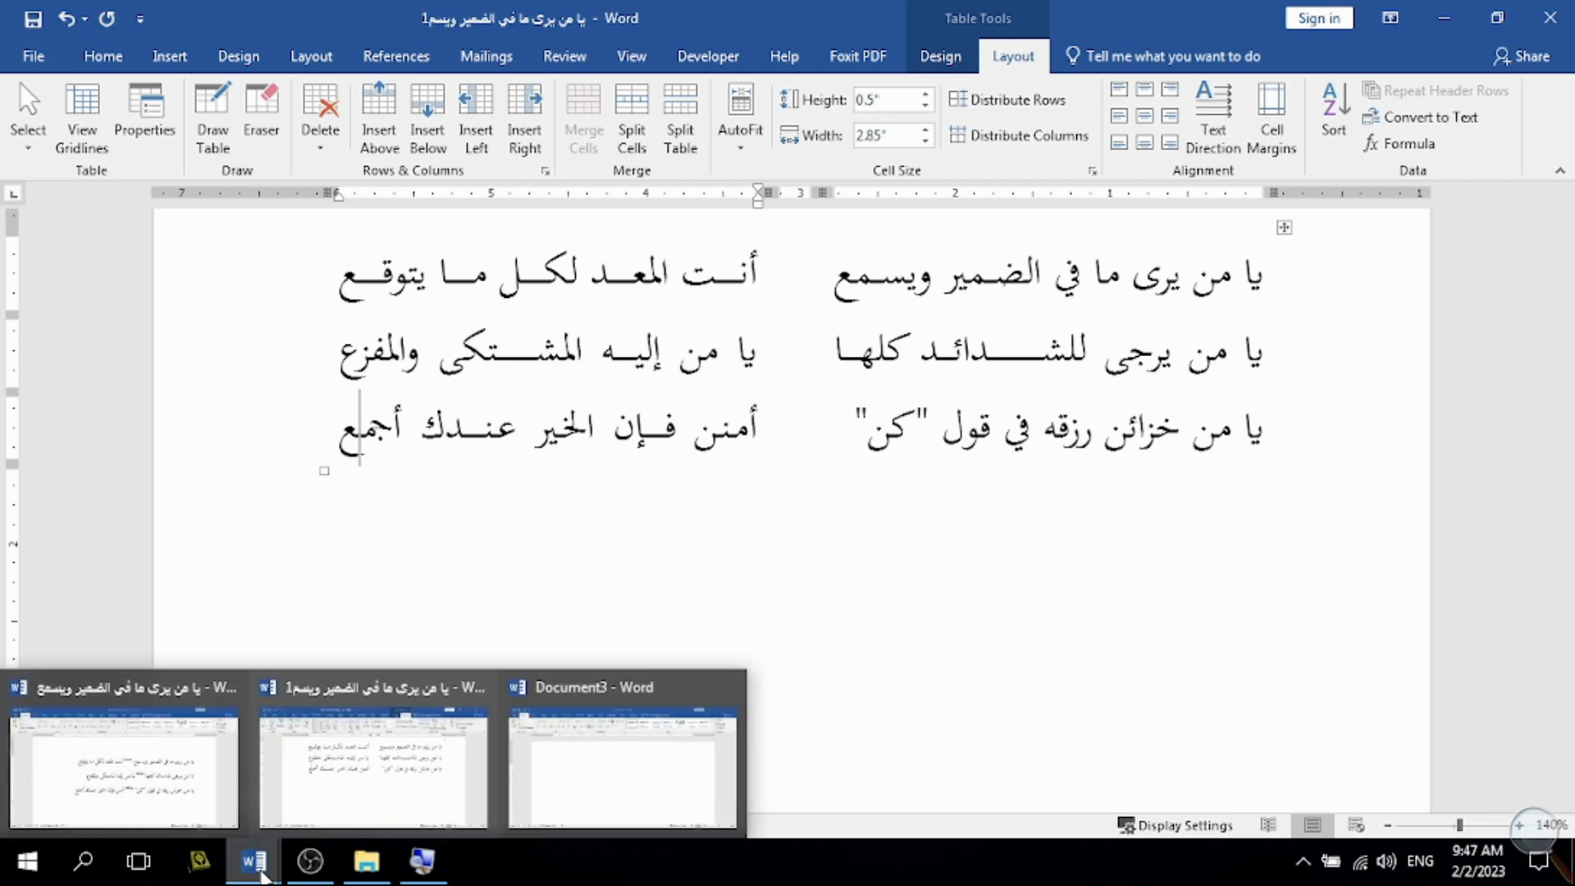
click(669, 787)
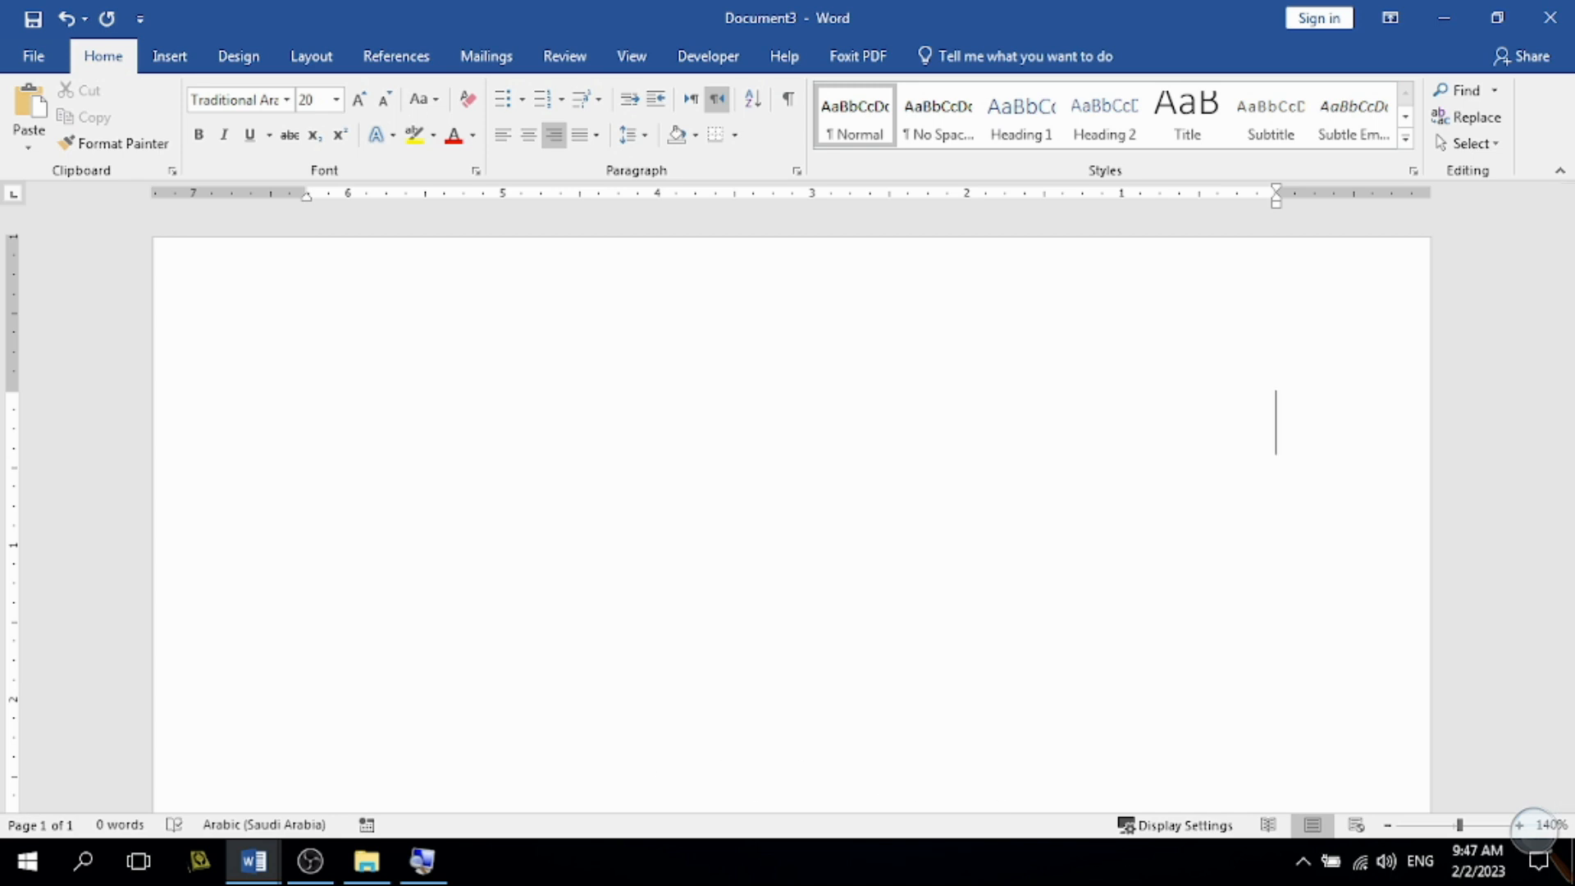
click(163, 57)
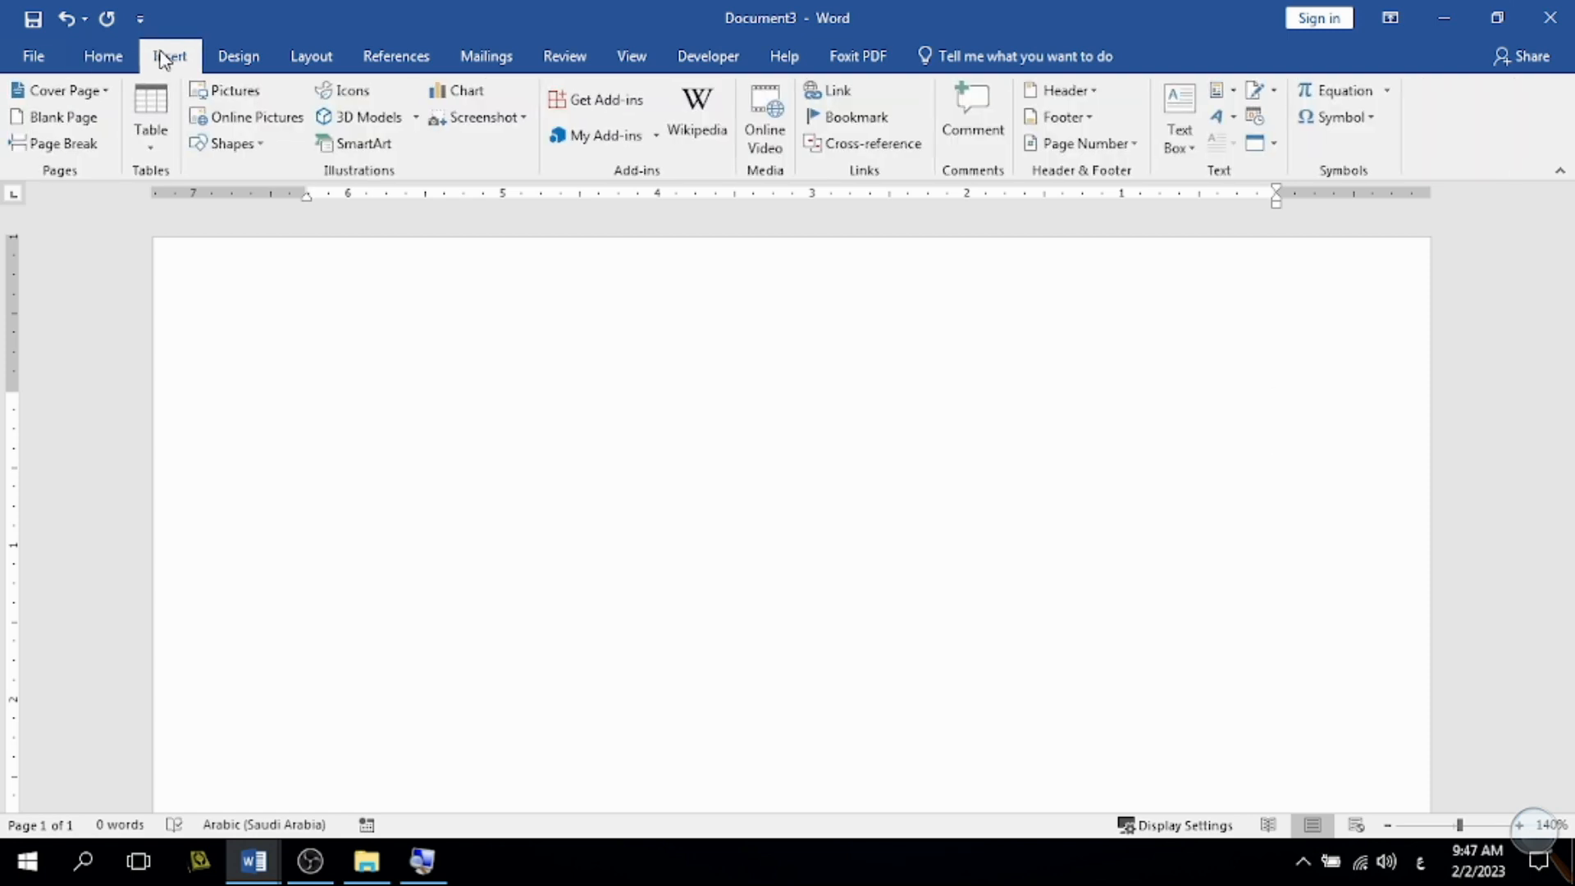
click(152, 145)
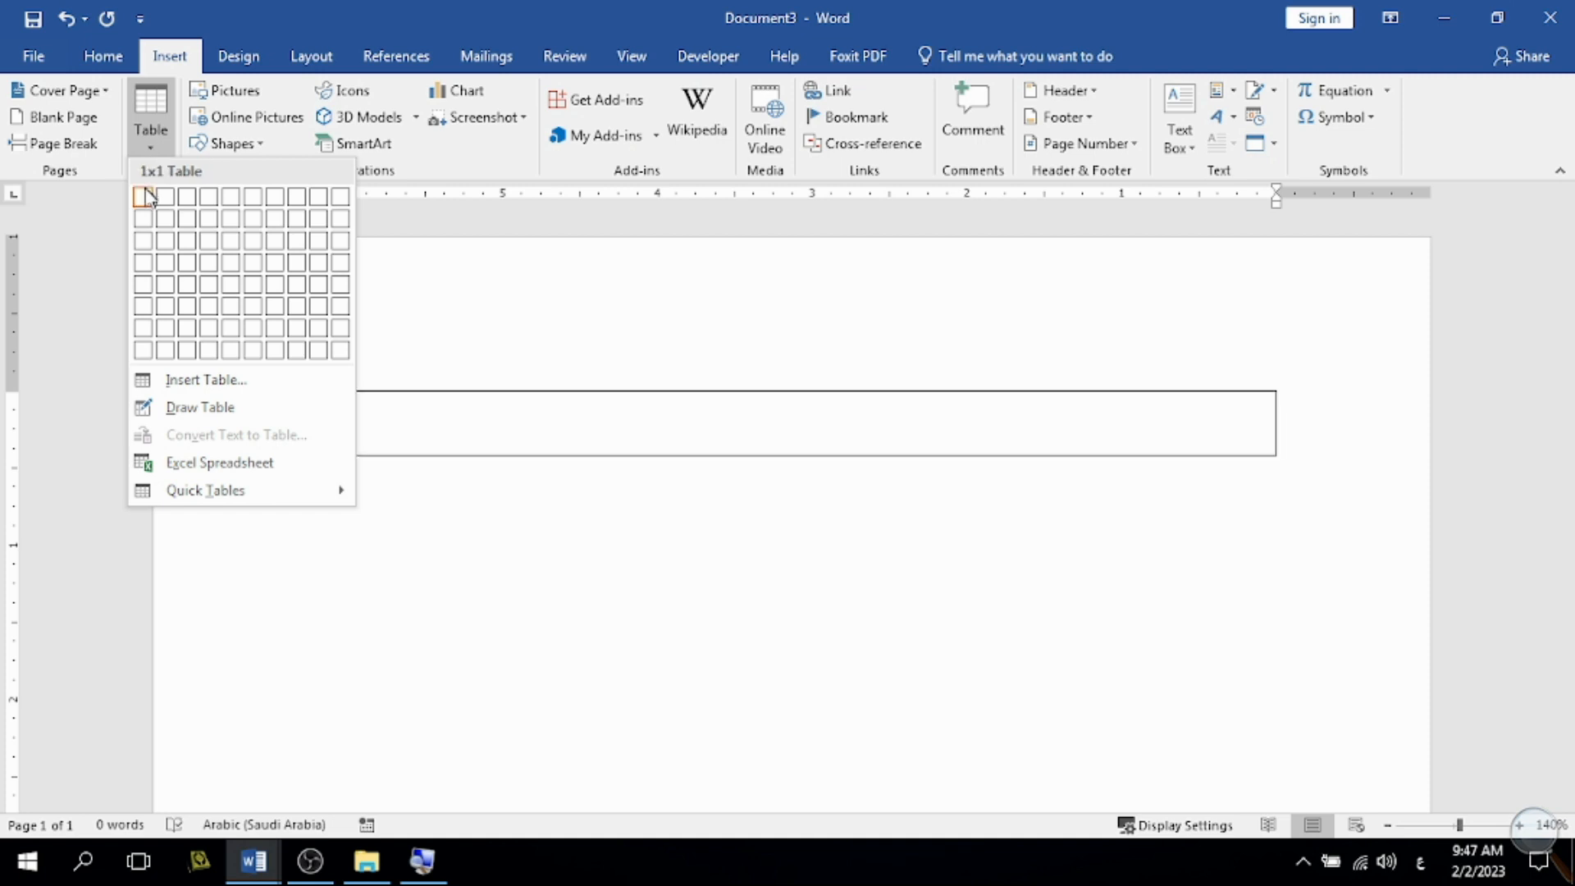
click(187, 198)
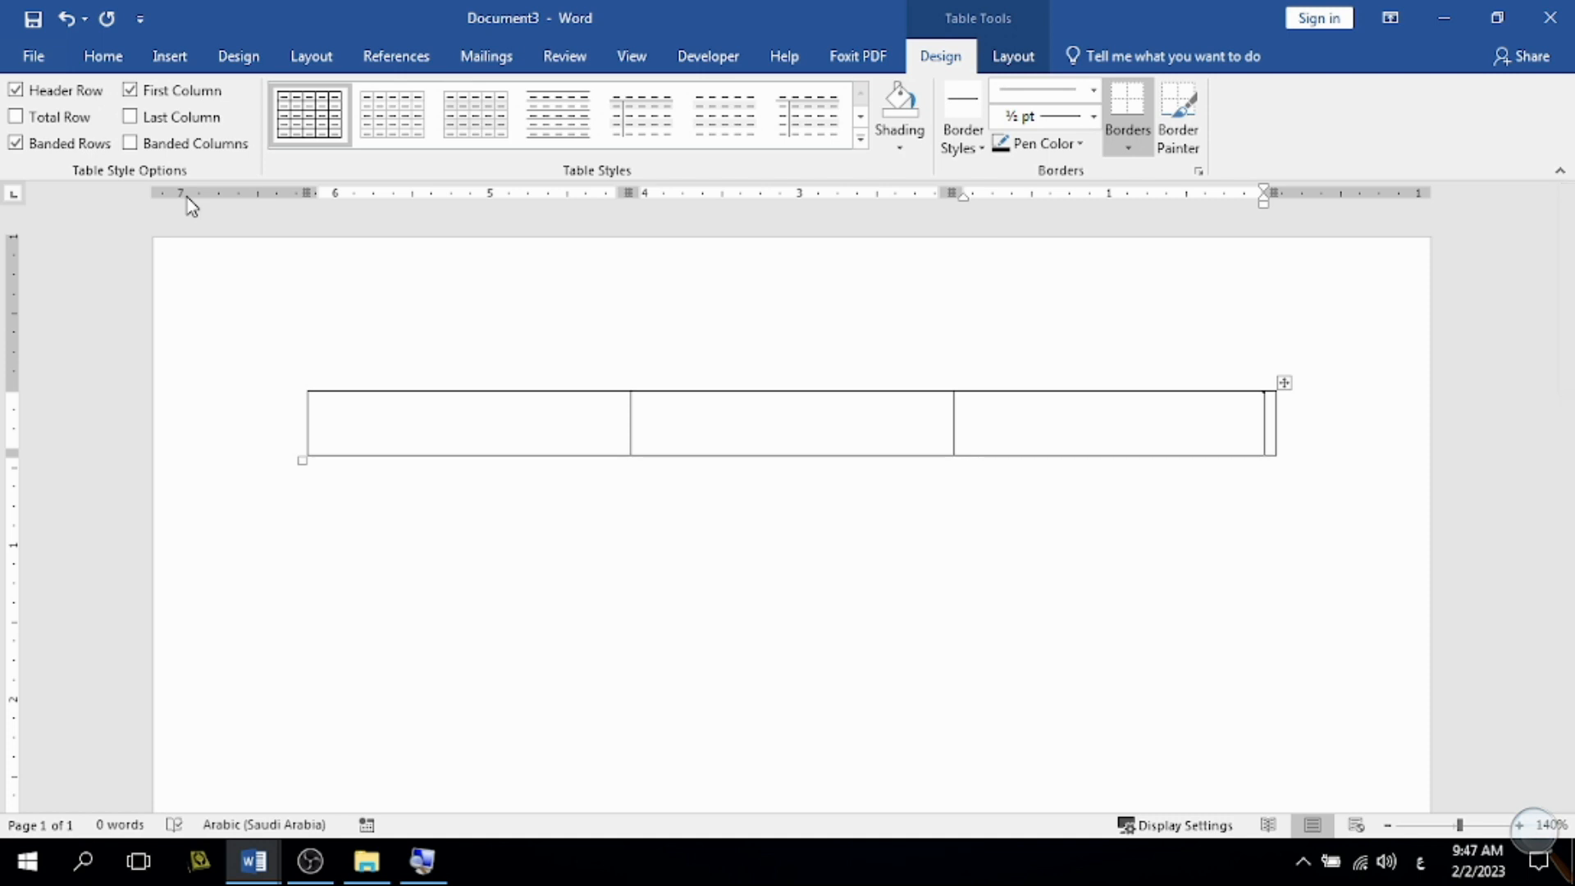
Step: Set the width of the table's middle column to 0.3"
click(779, 433)
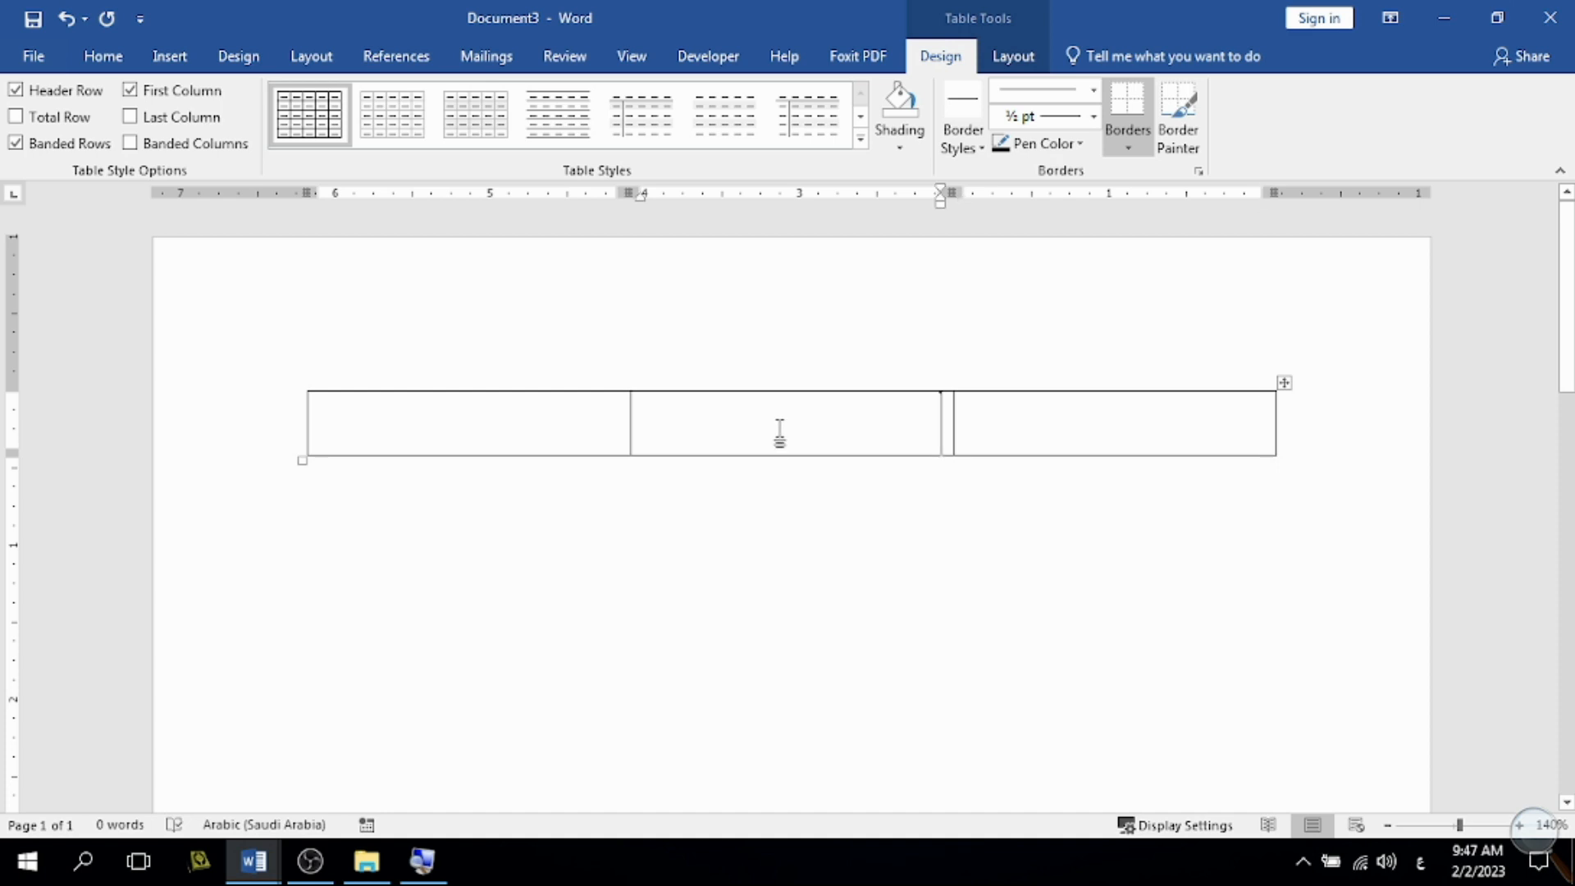
click(1015, 58)
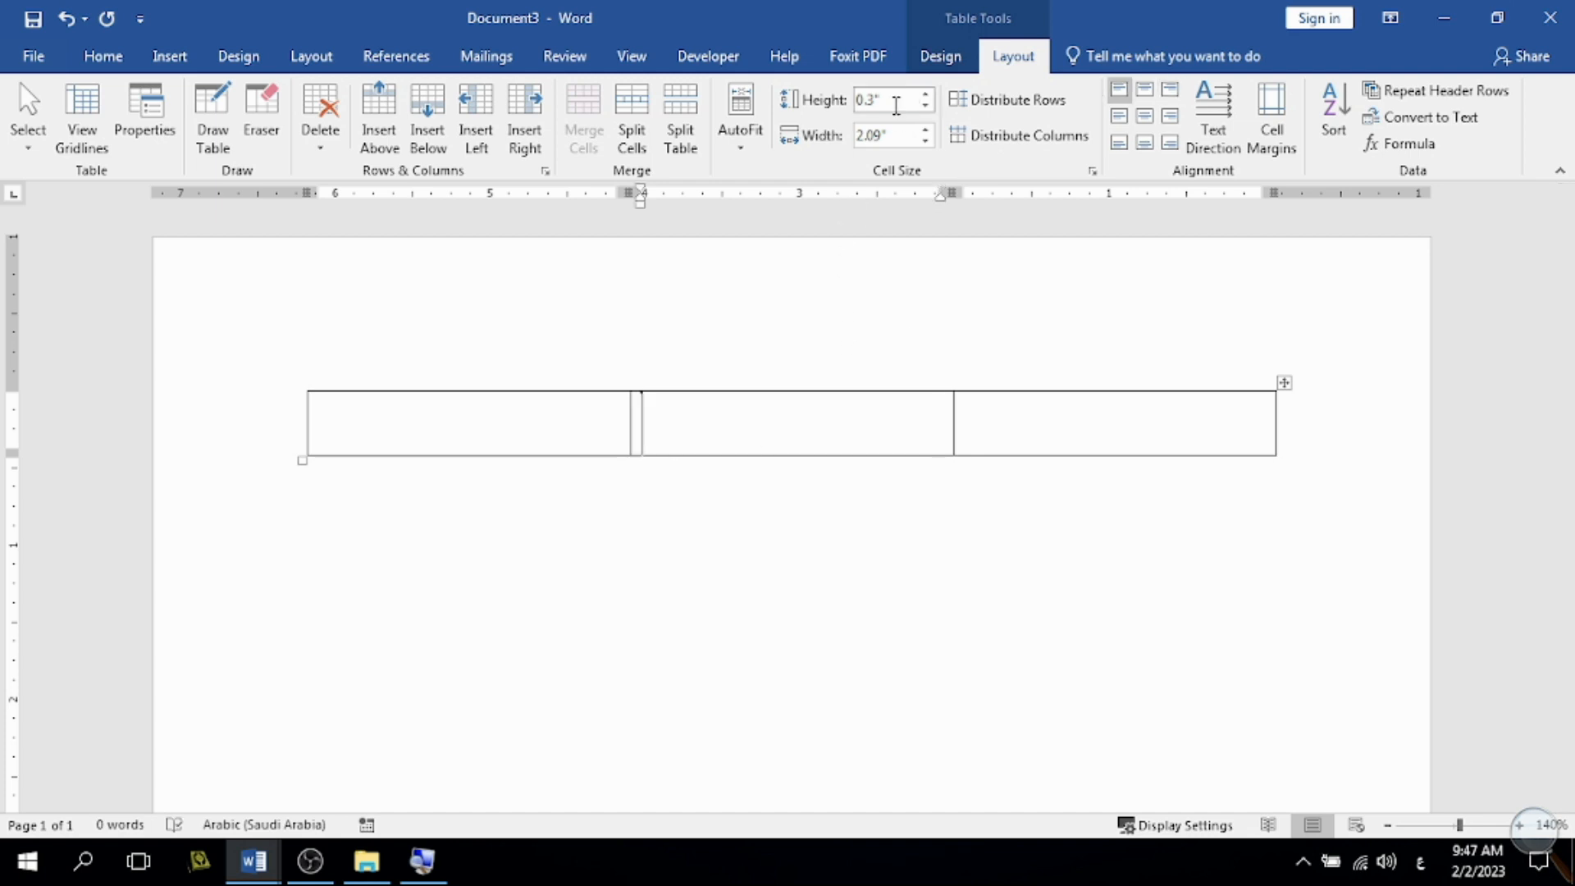
mouse_move(896, 135)
mouse_down()
mouse_move(835, 137)
mouse_move(900, 134)
mouse_up()
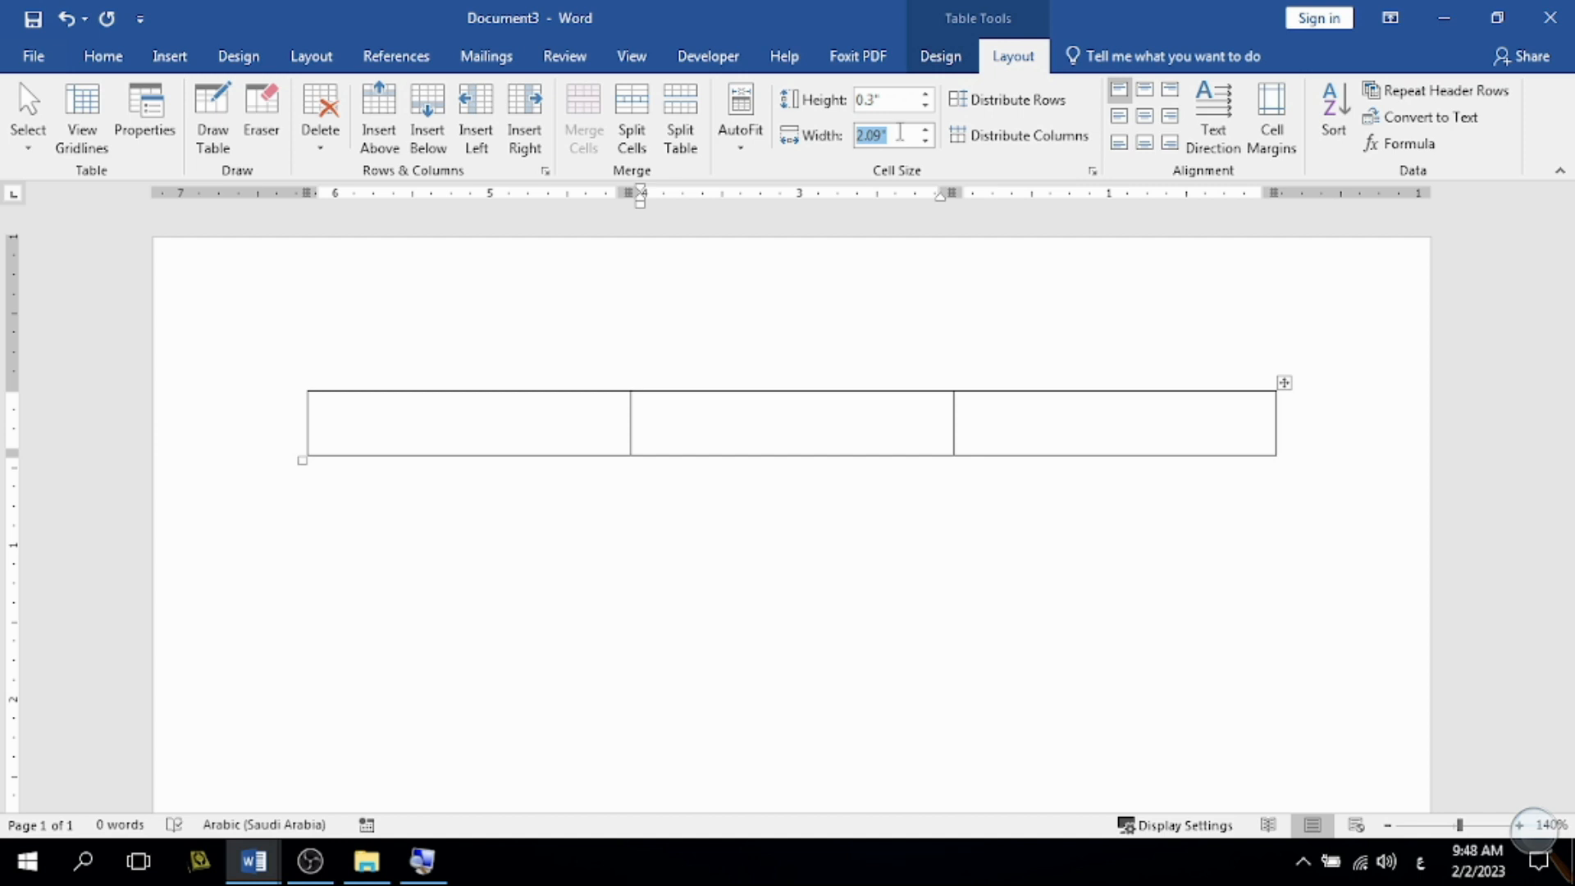
key(alt+shift)
key(BackSpace)
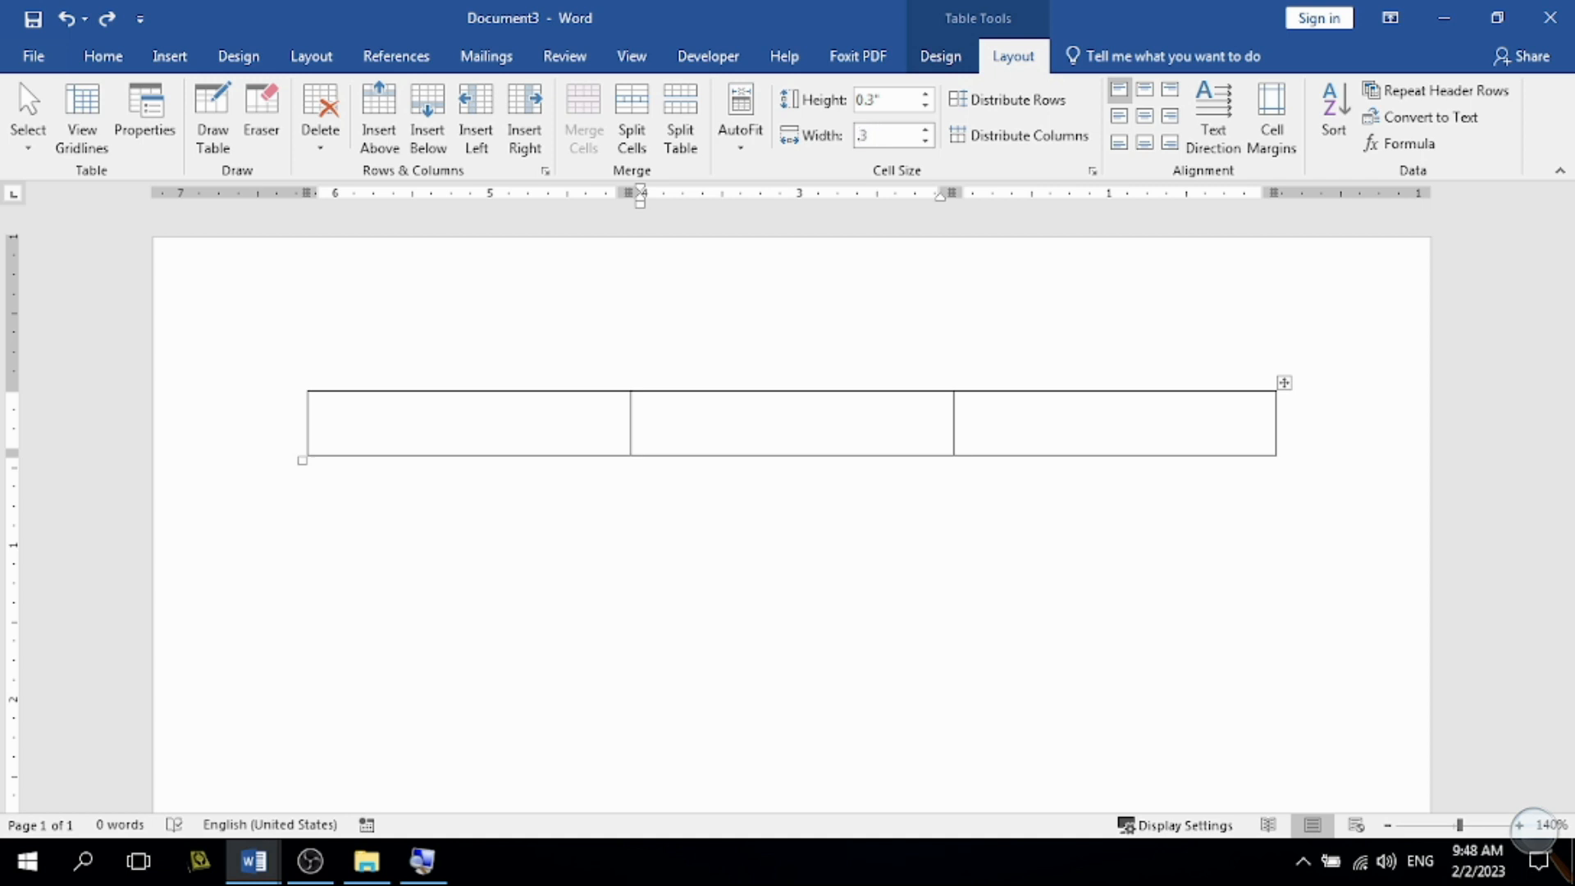
key(Return)
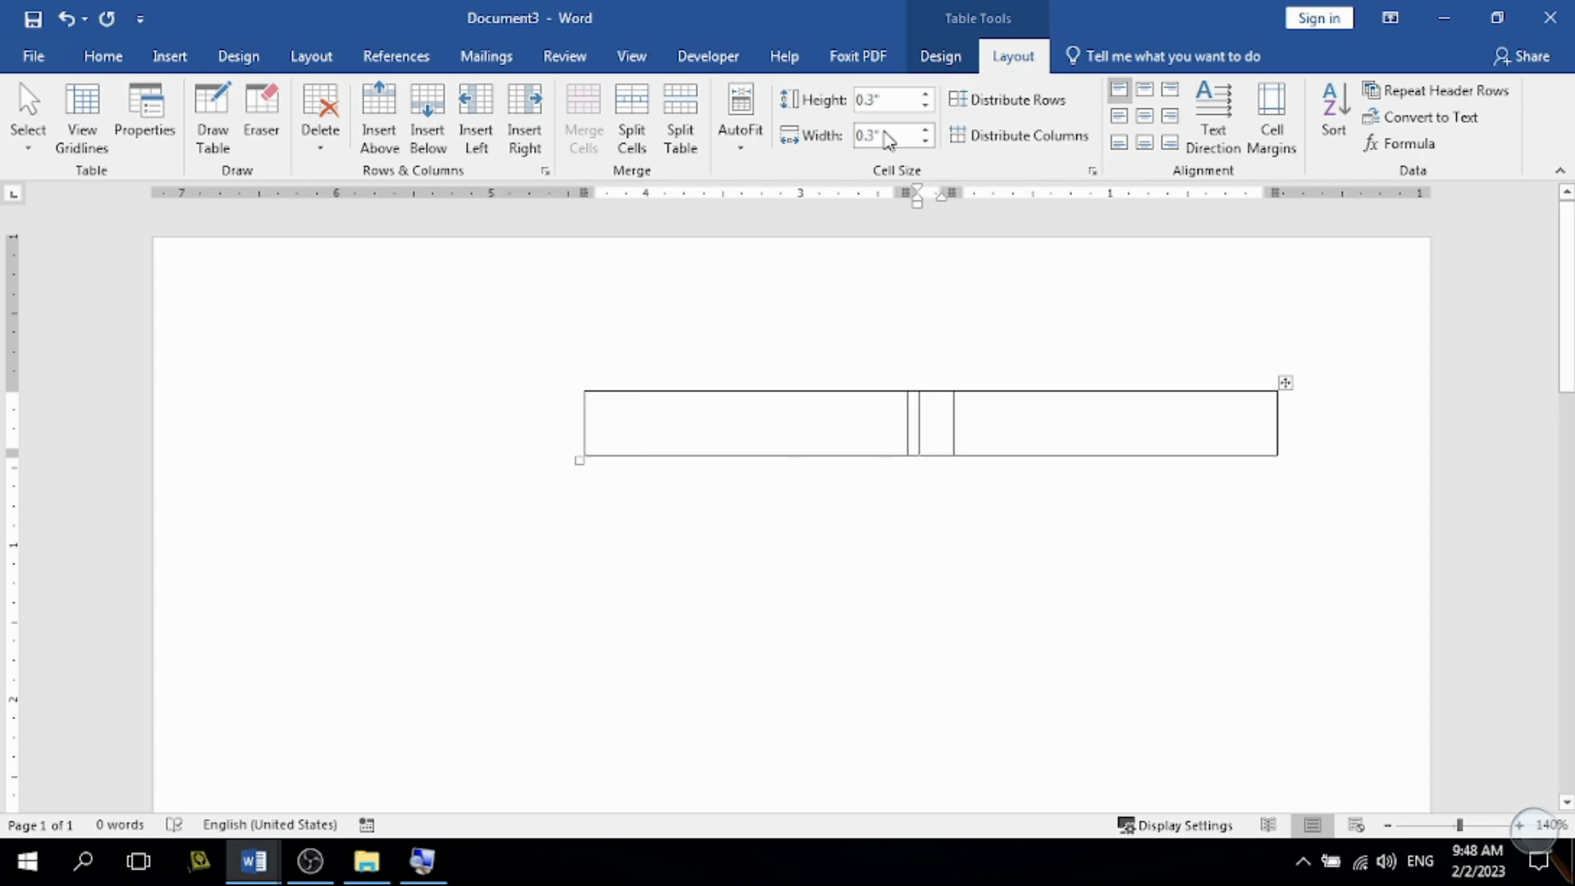
Step: Set the width of both outer table columns to 2.7"
click(1062, 439)
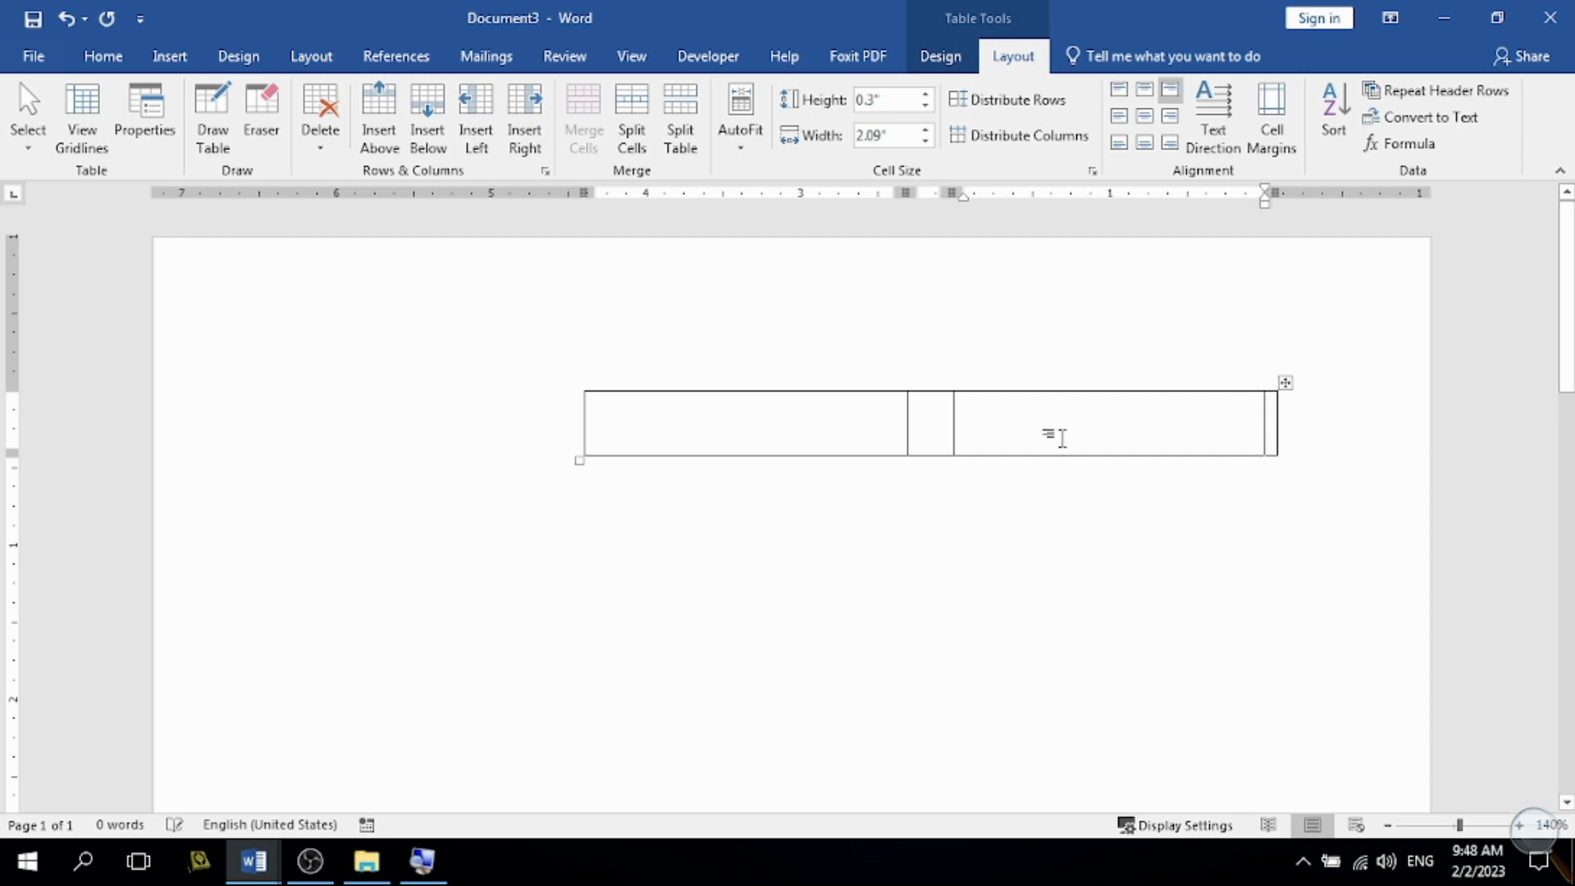
click(893, 133)
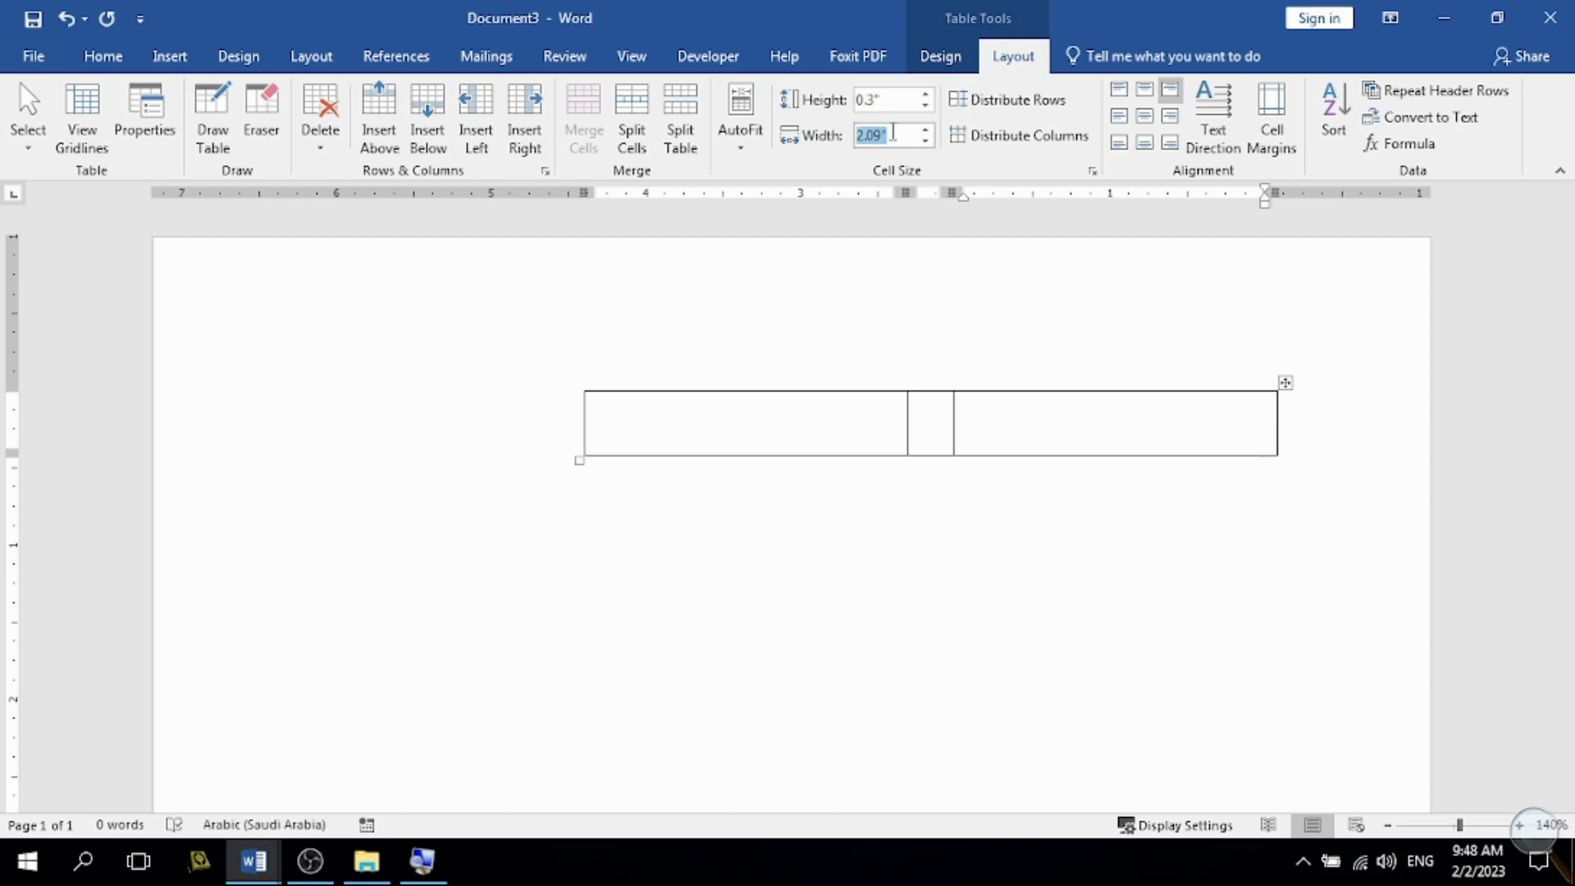
text(2.7)
key(Return)
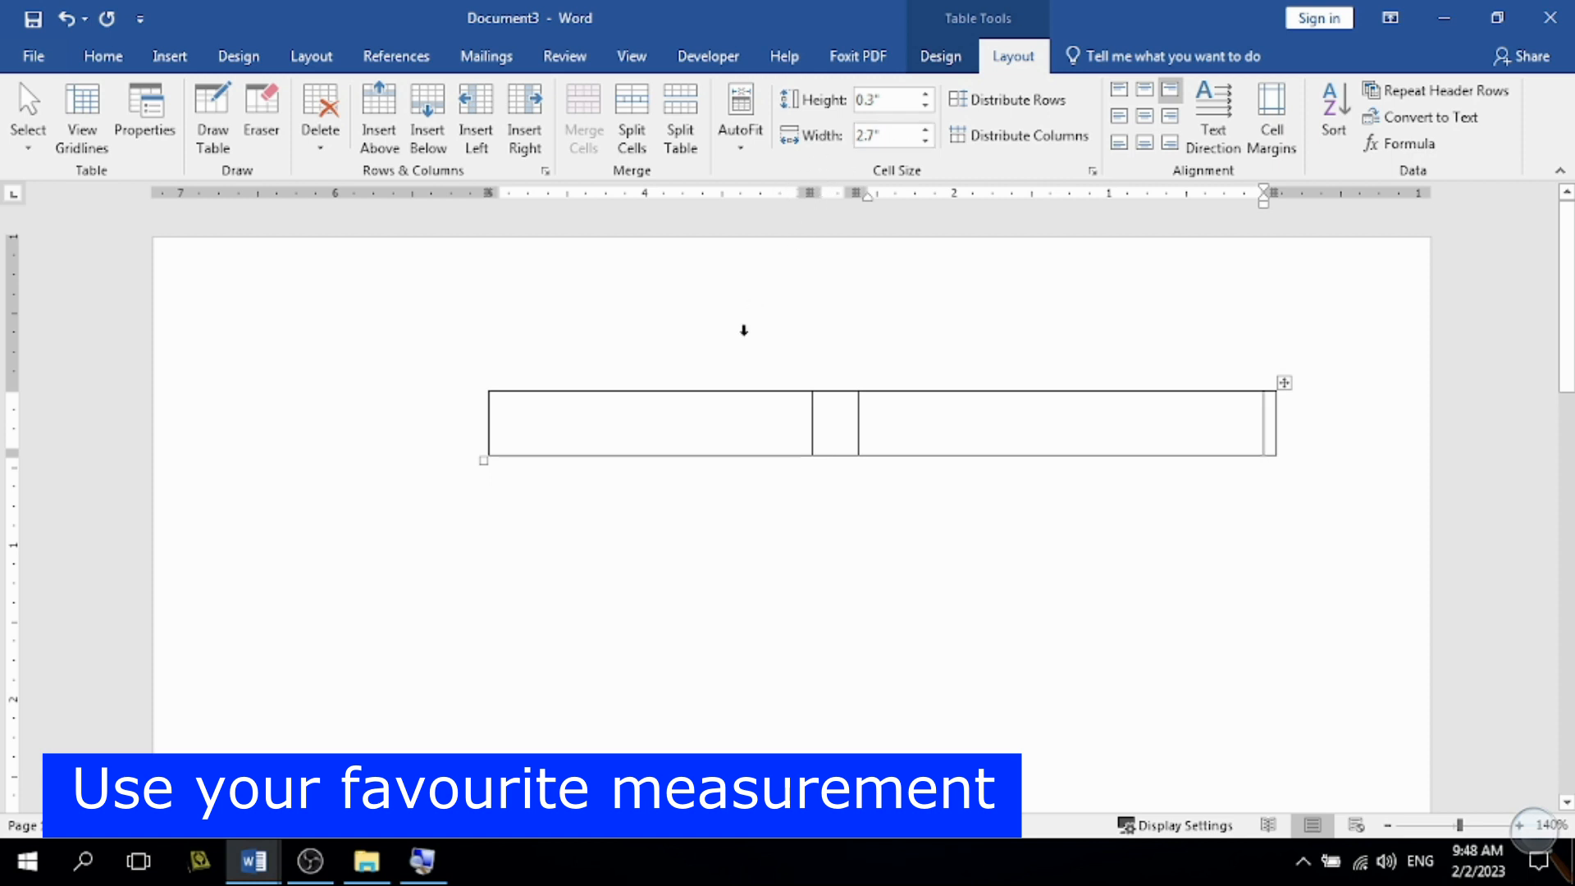
key(ctrl+z)
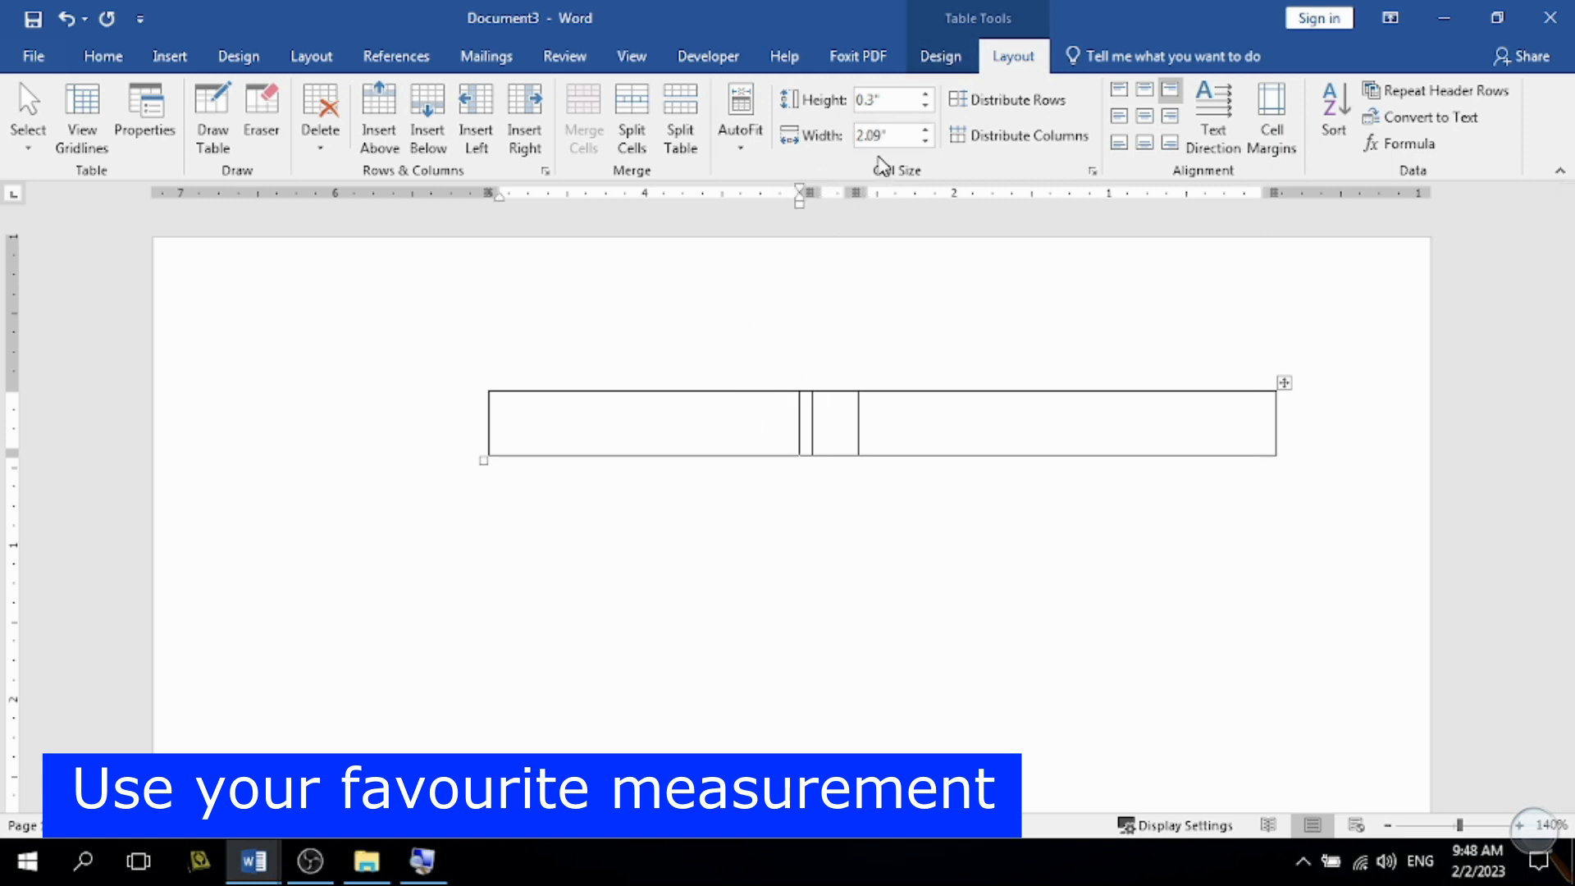
click(900, 134)
text(2.7)
key(Return)
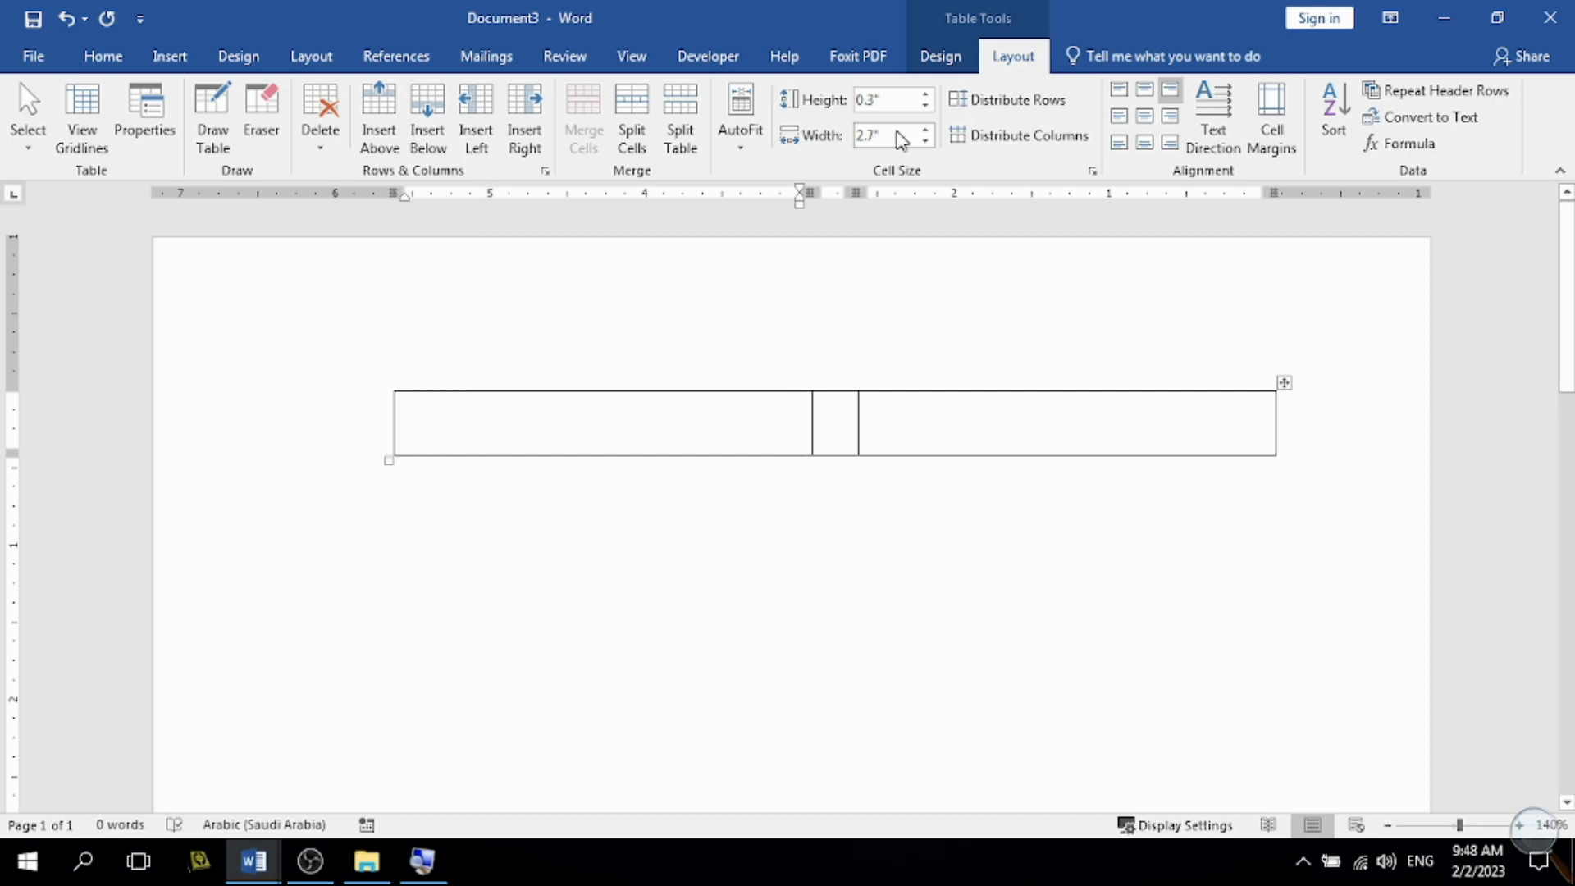
Step: Enter "يا من يرى ما في الضير ويسمع" with a line break after it in the right cell and align it with Justify Low
click(1053, 433)
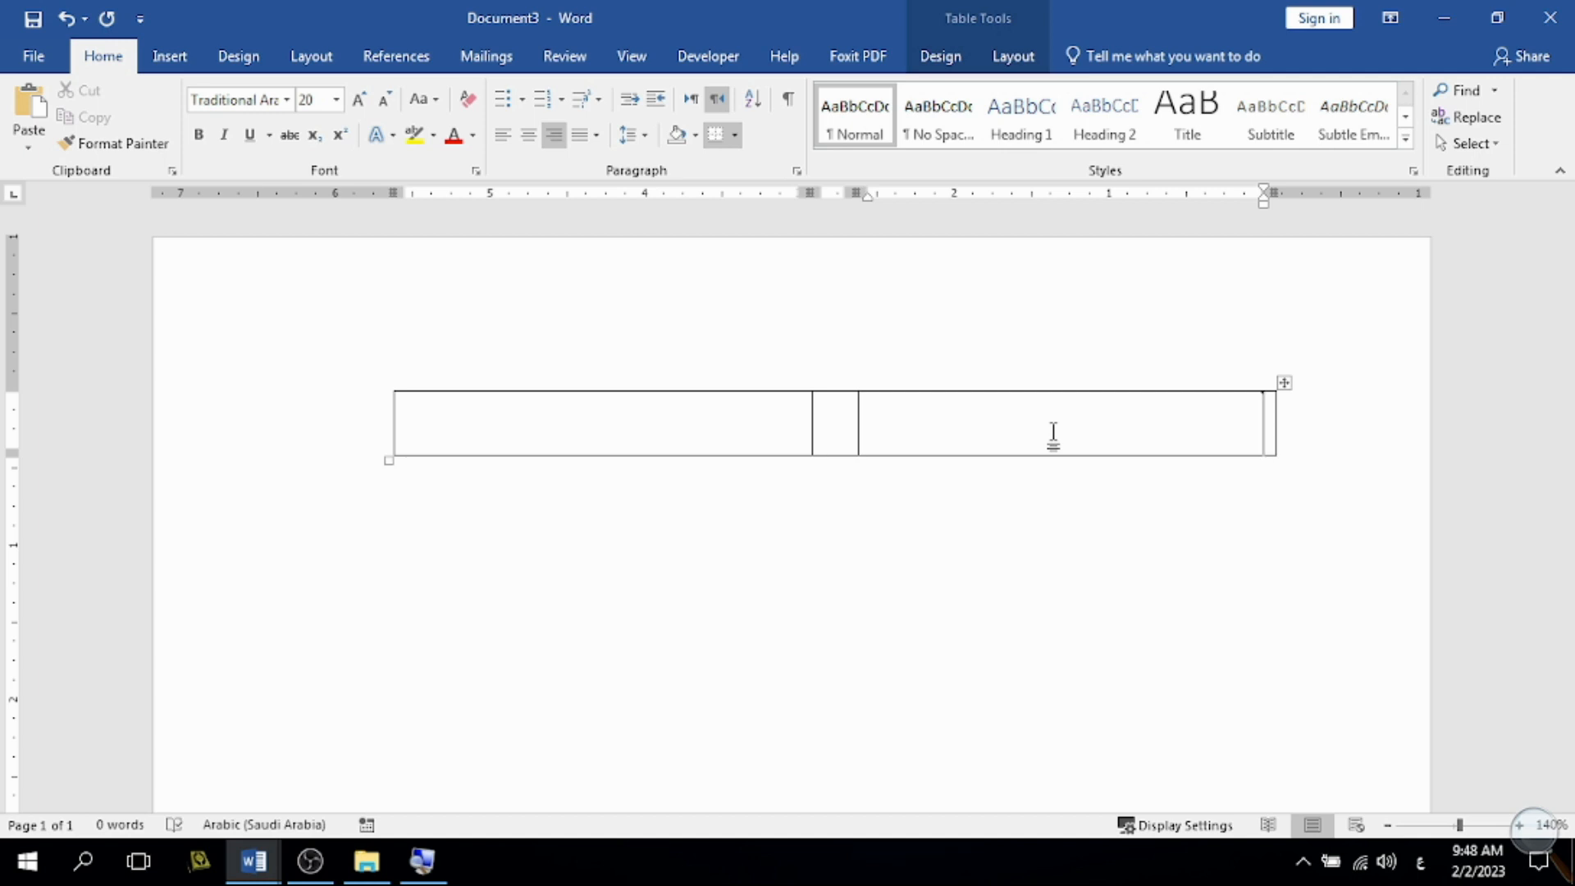
text(يا من)
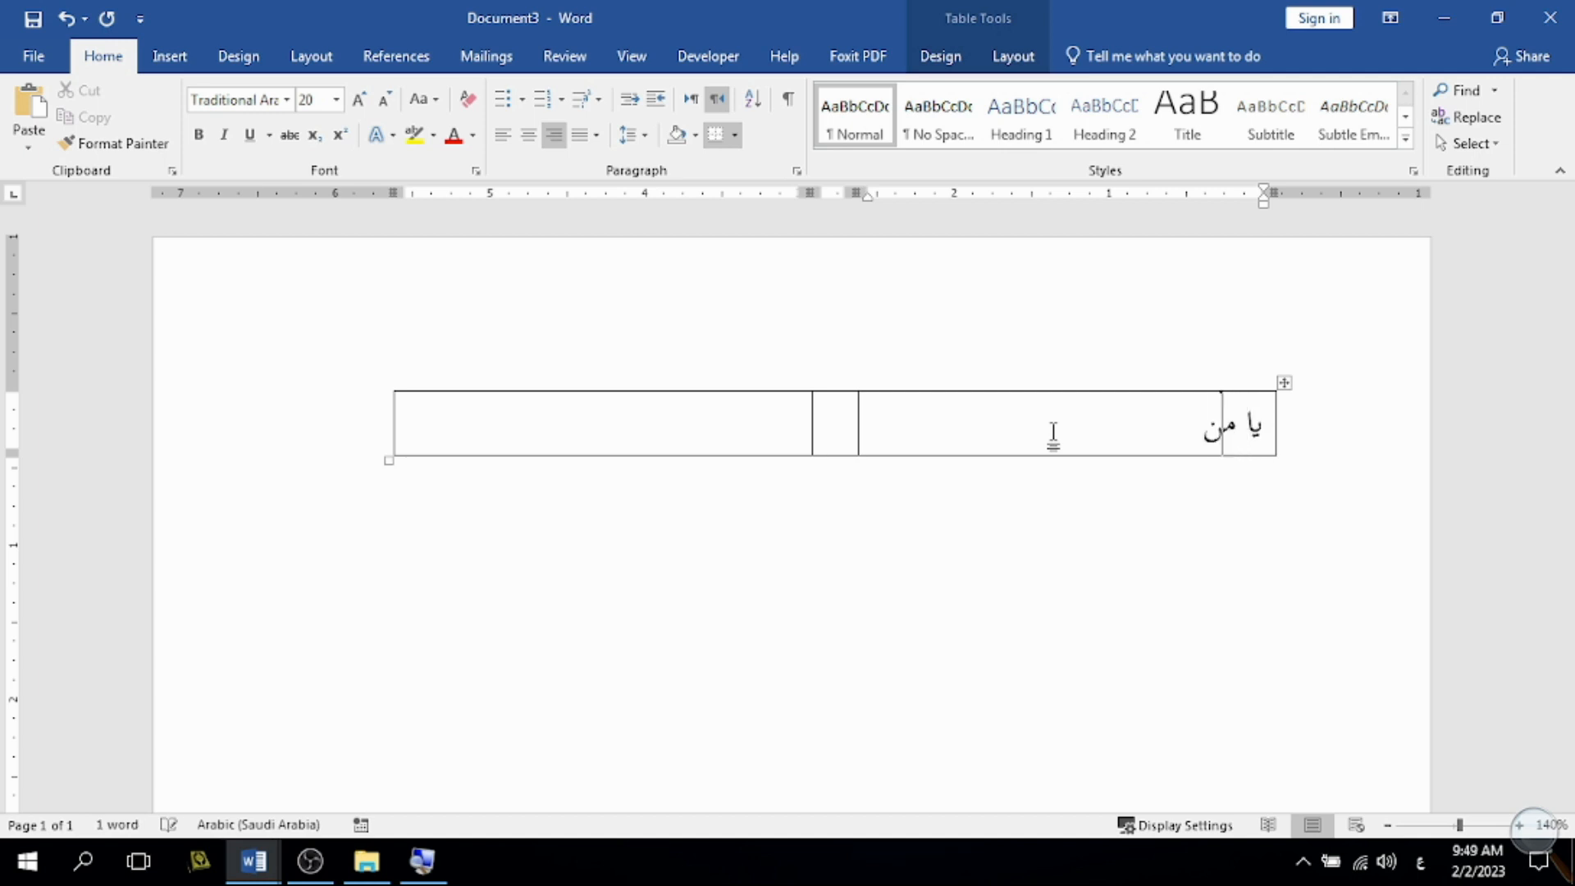
text( يرى ما في الضمير ويسمع)
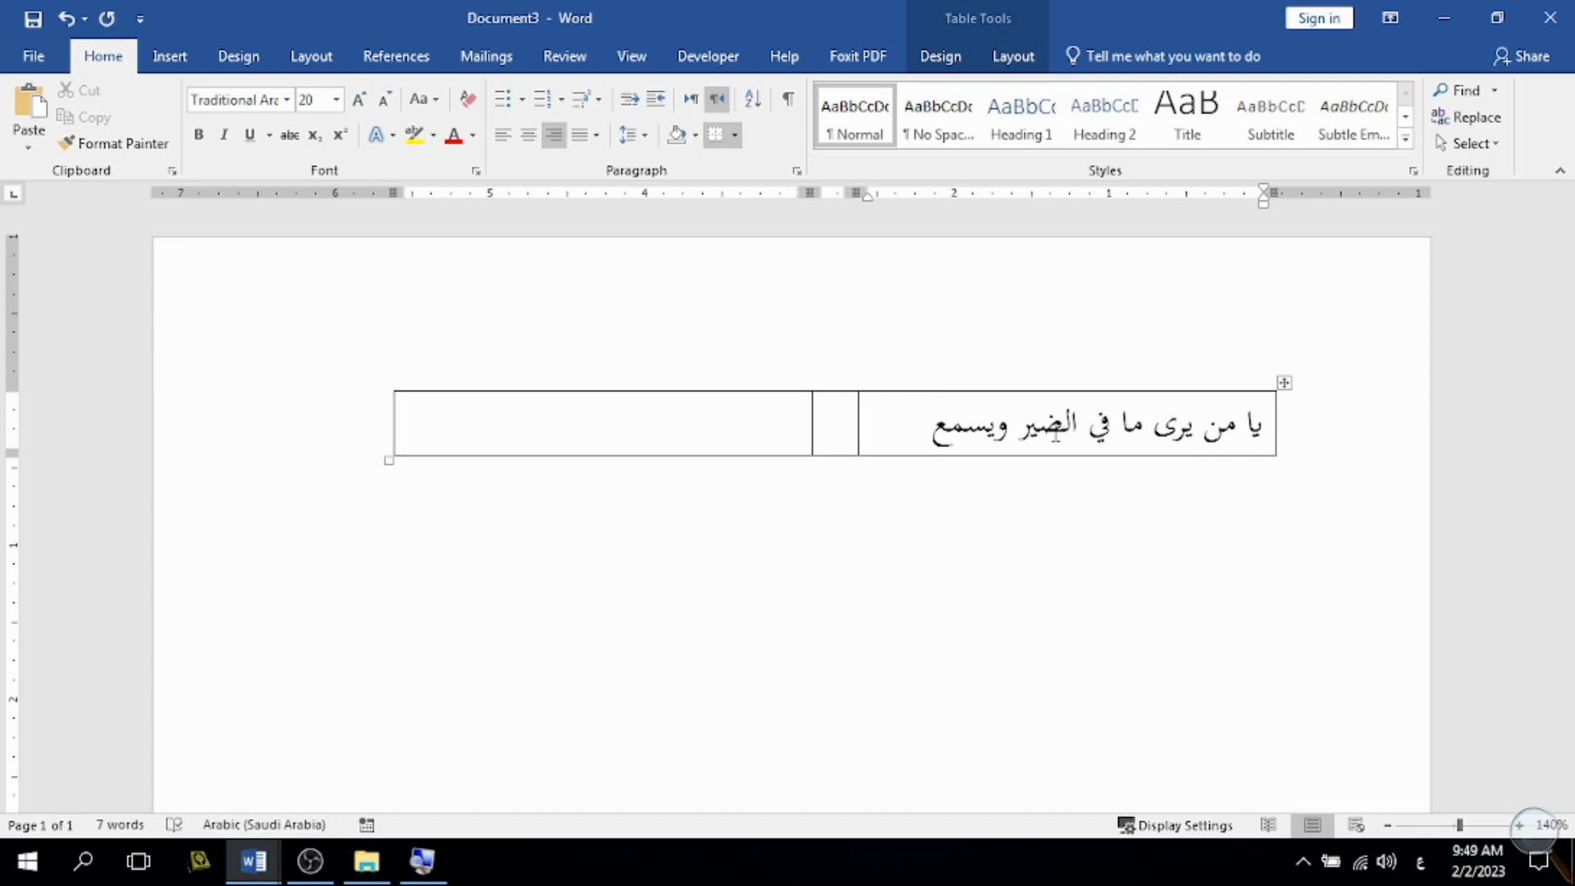
key(Return)
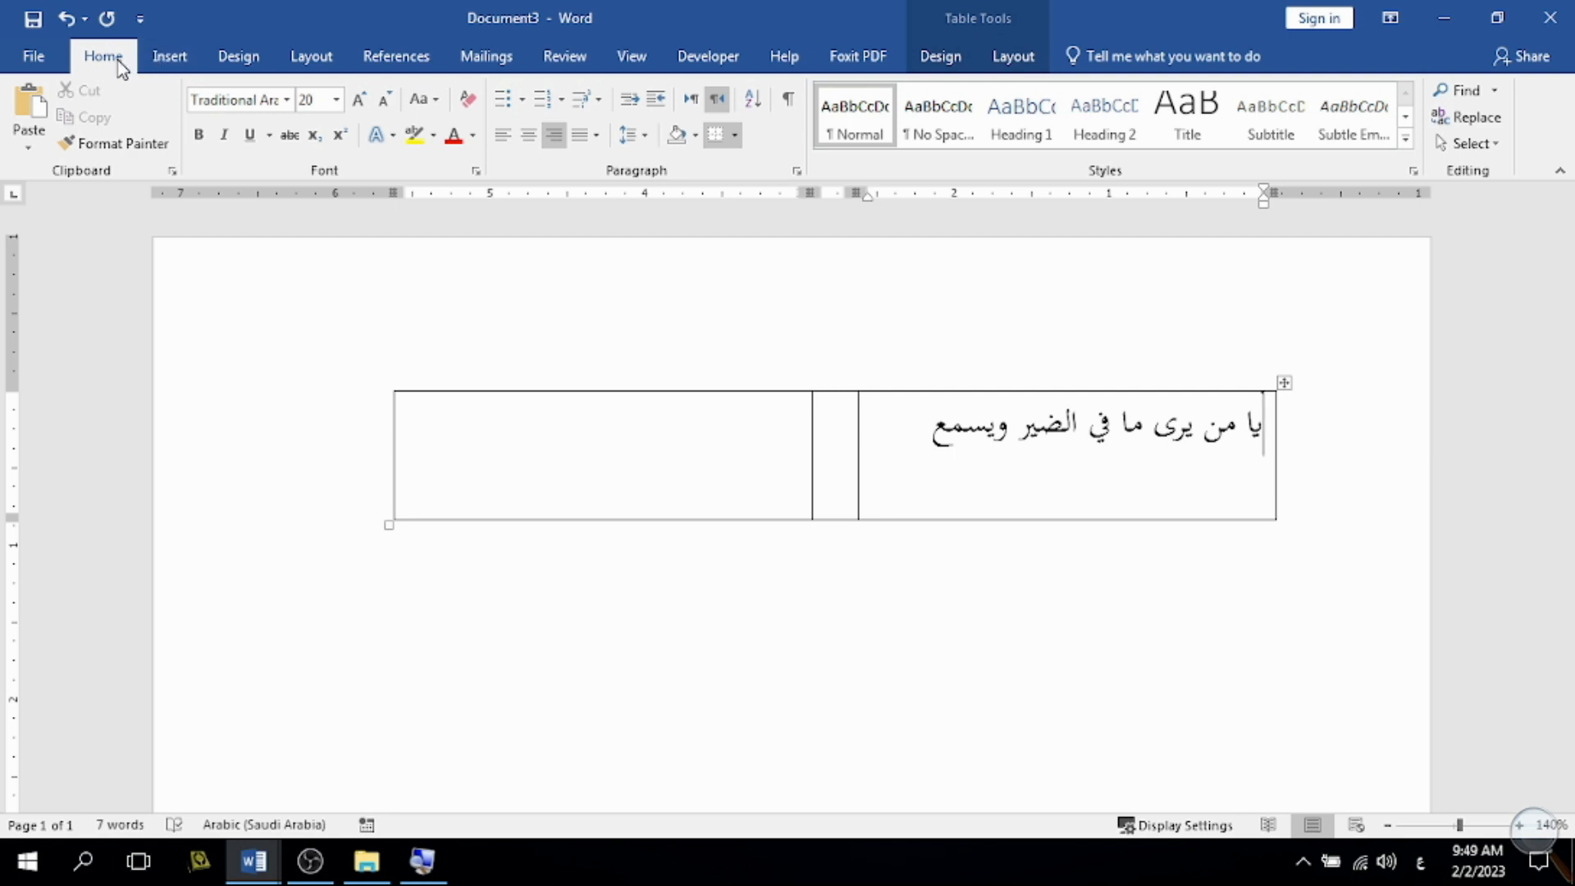
click(596, 138)
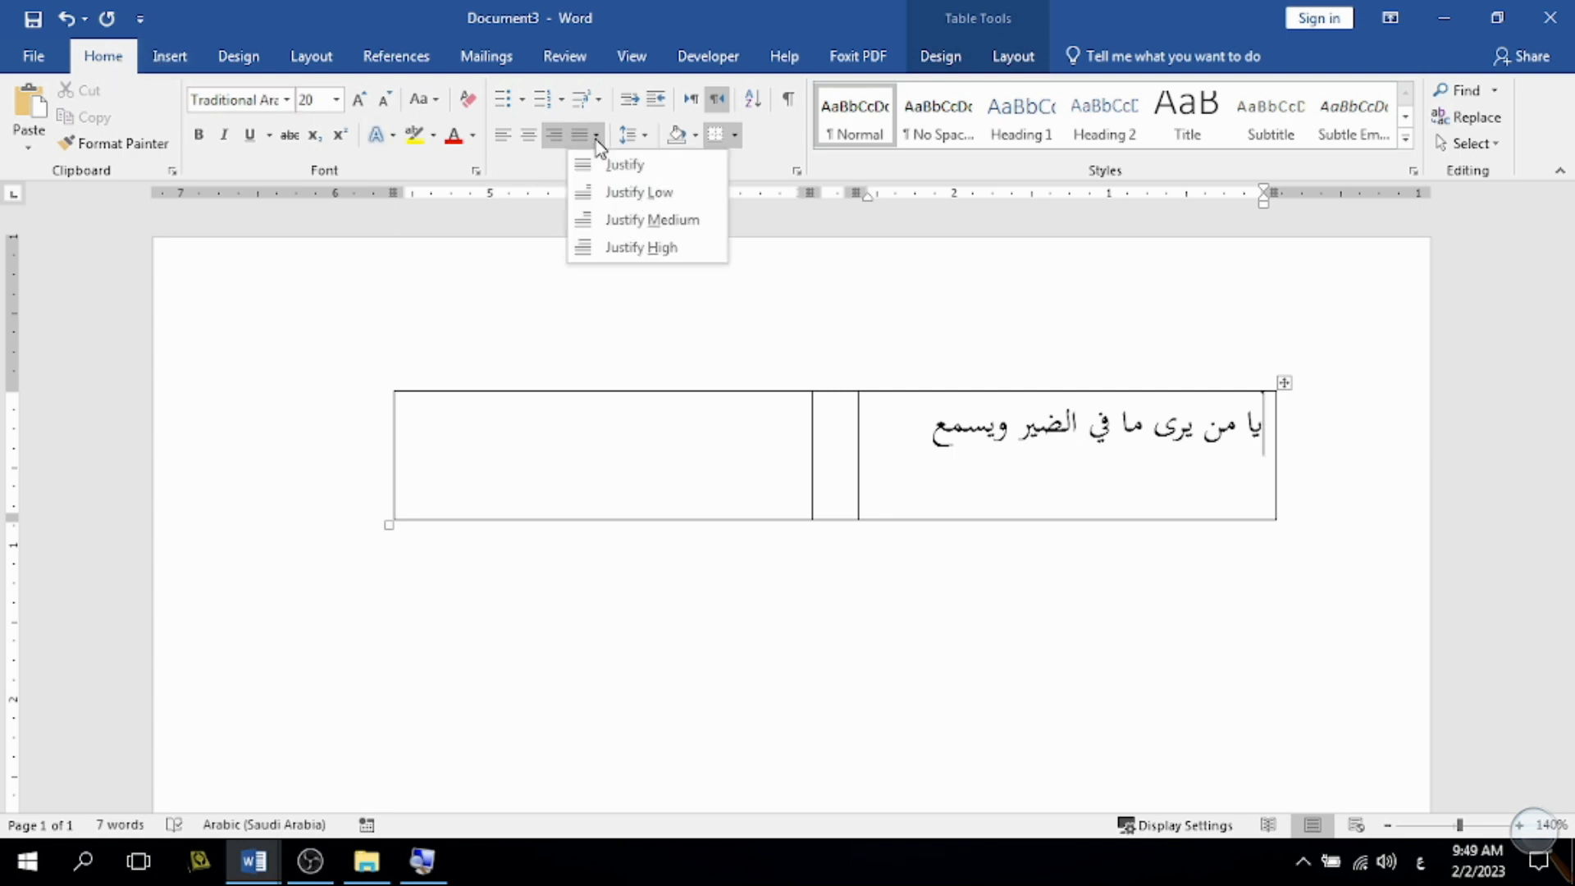
click(630, 194)
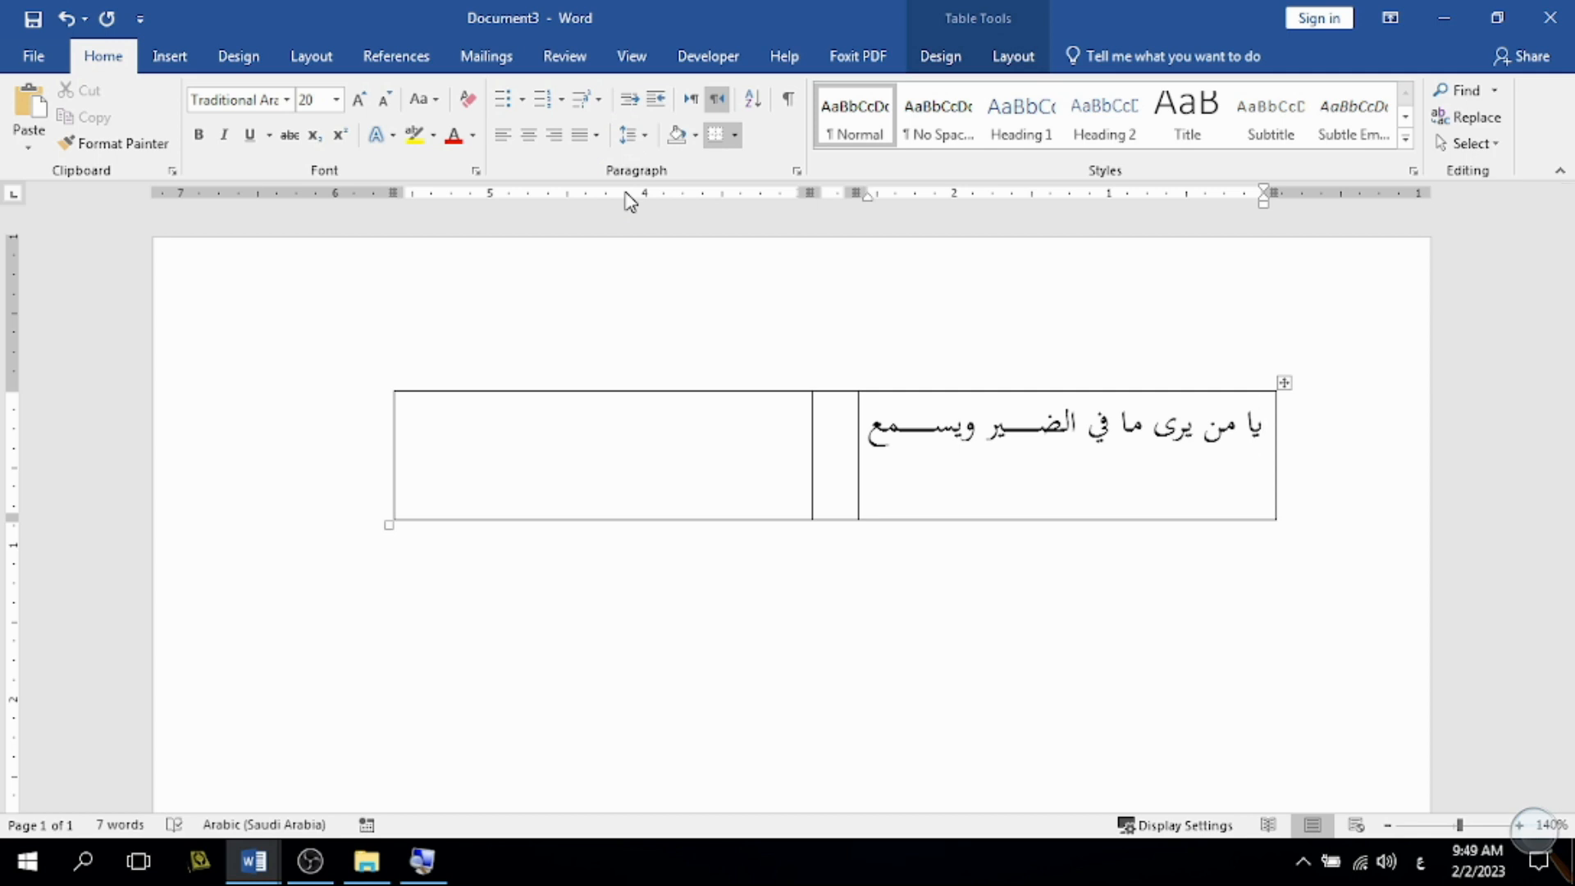
Step: Enter "أنت المعد لكل ما يتوقع" with a line break after it in the left cell and align it with Justify Low
key(Tab)
key(Tab)
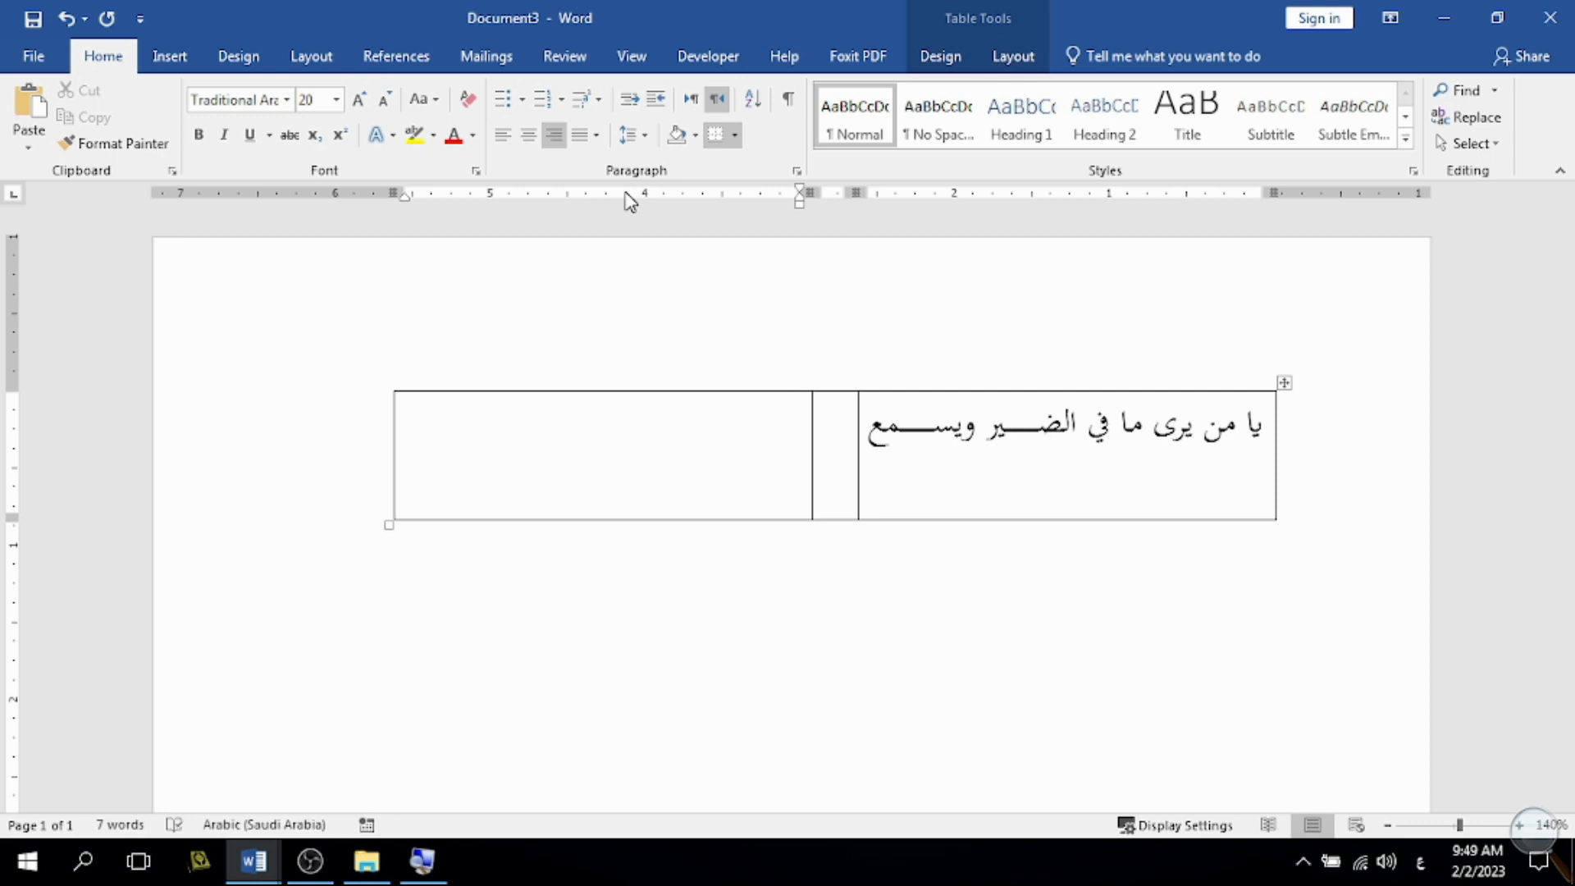
text(أنت المعد لكل)
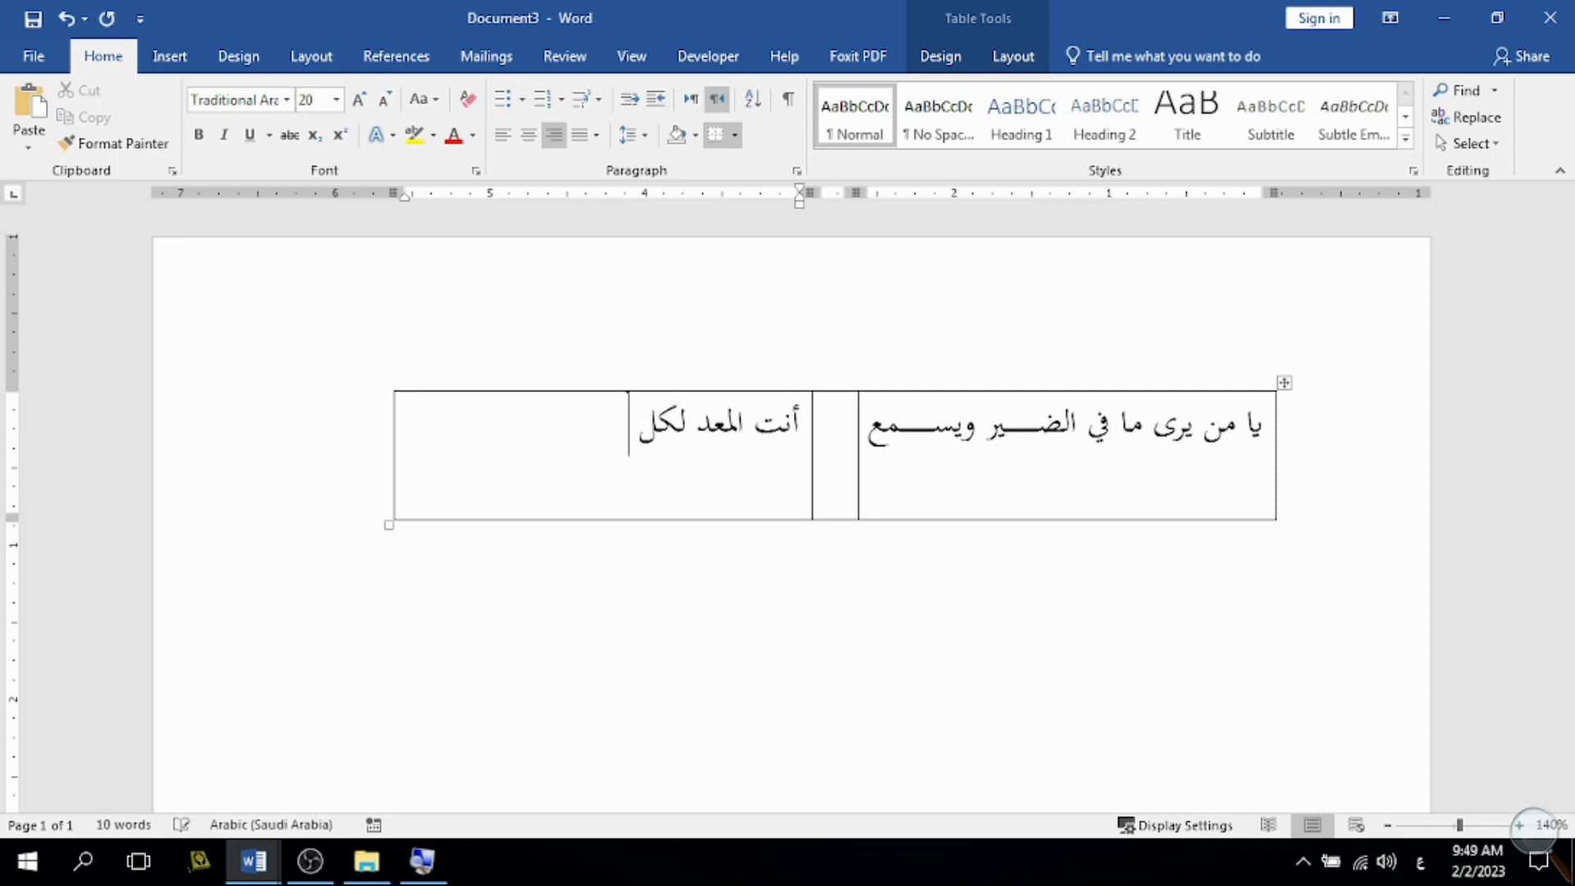
text( ما يتوقع)
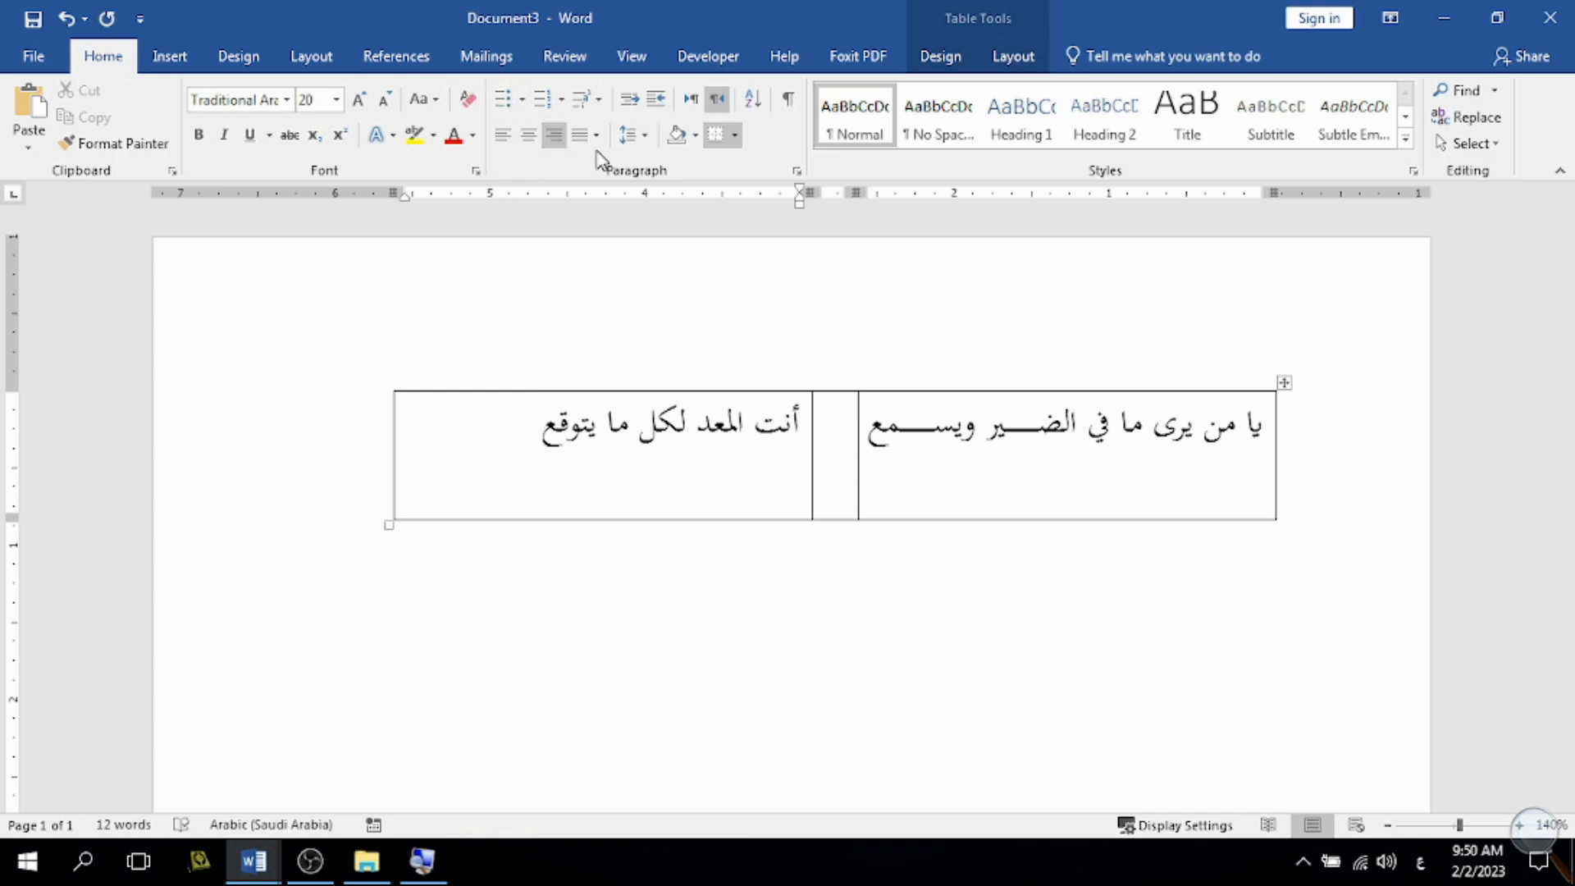
click(597, 136)
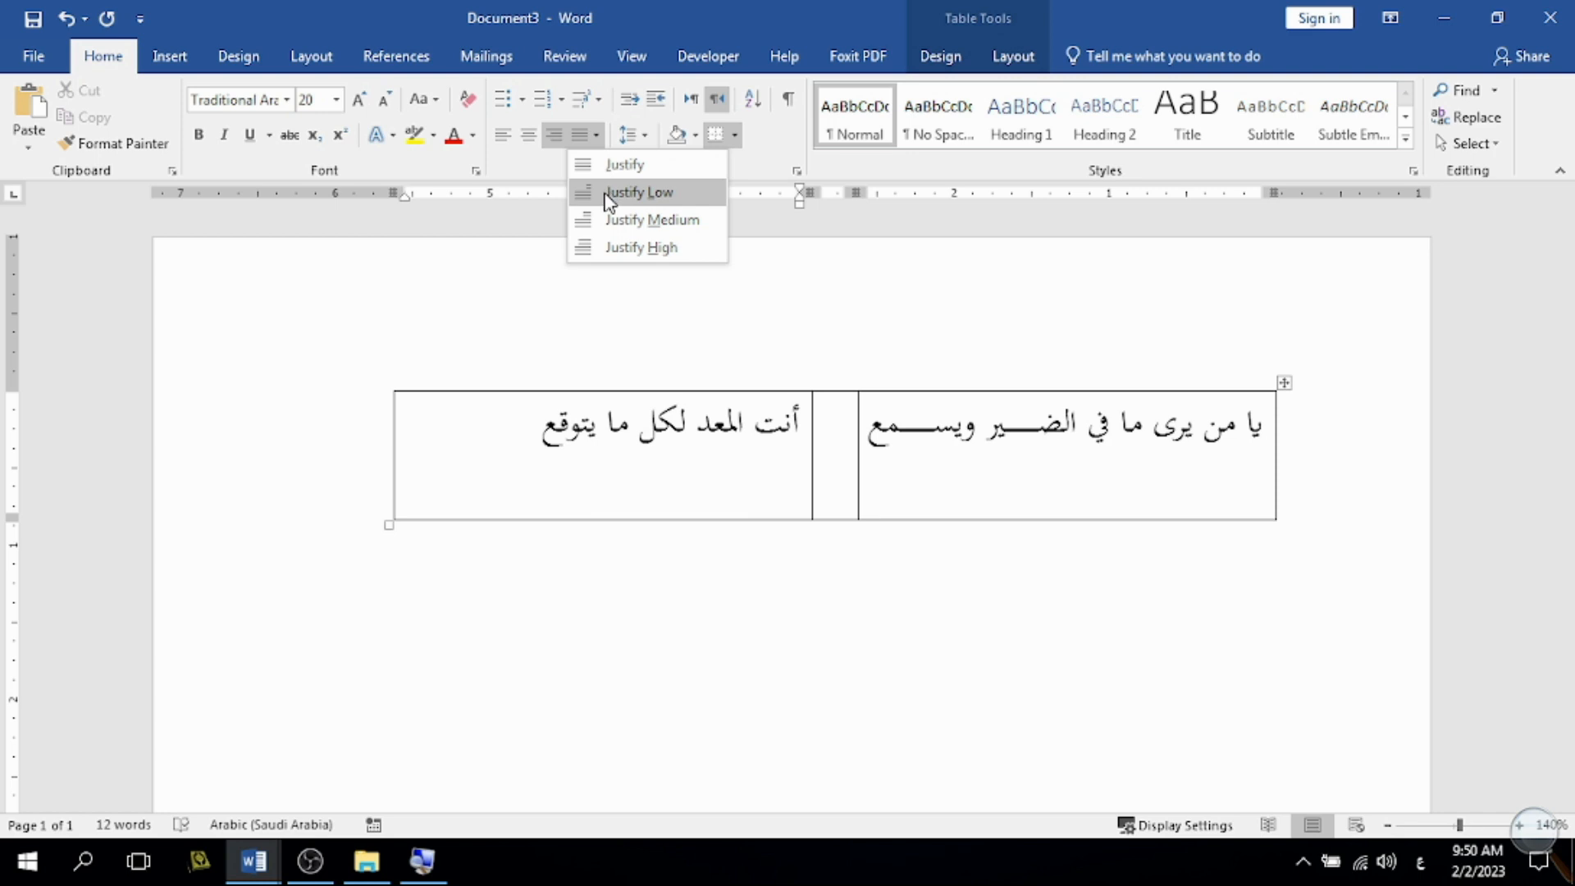
click(608, 193)
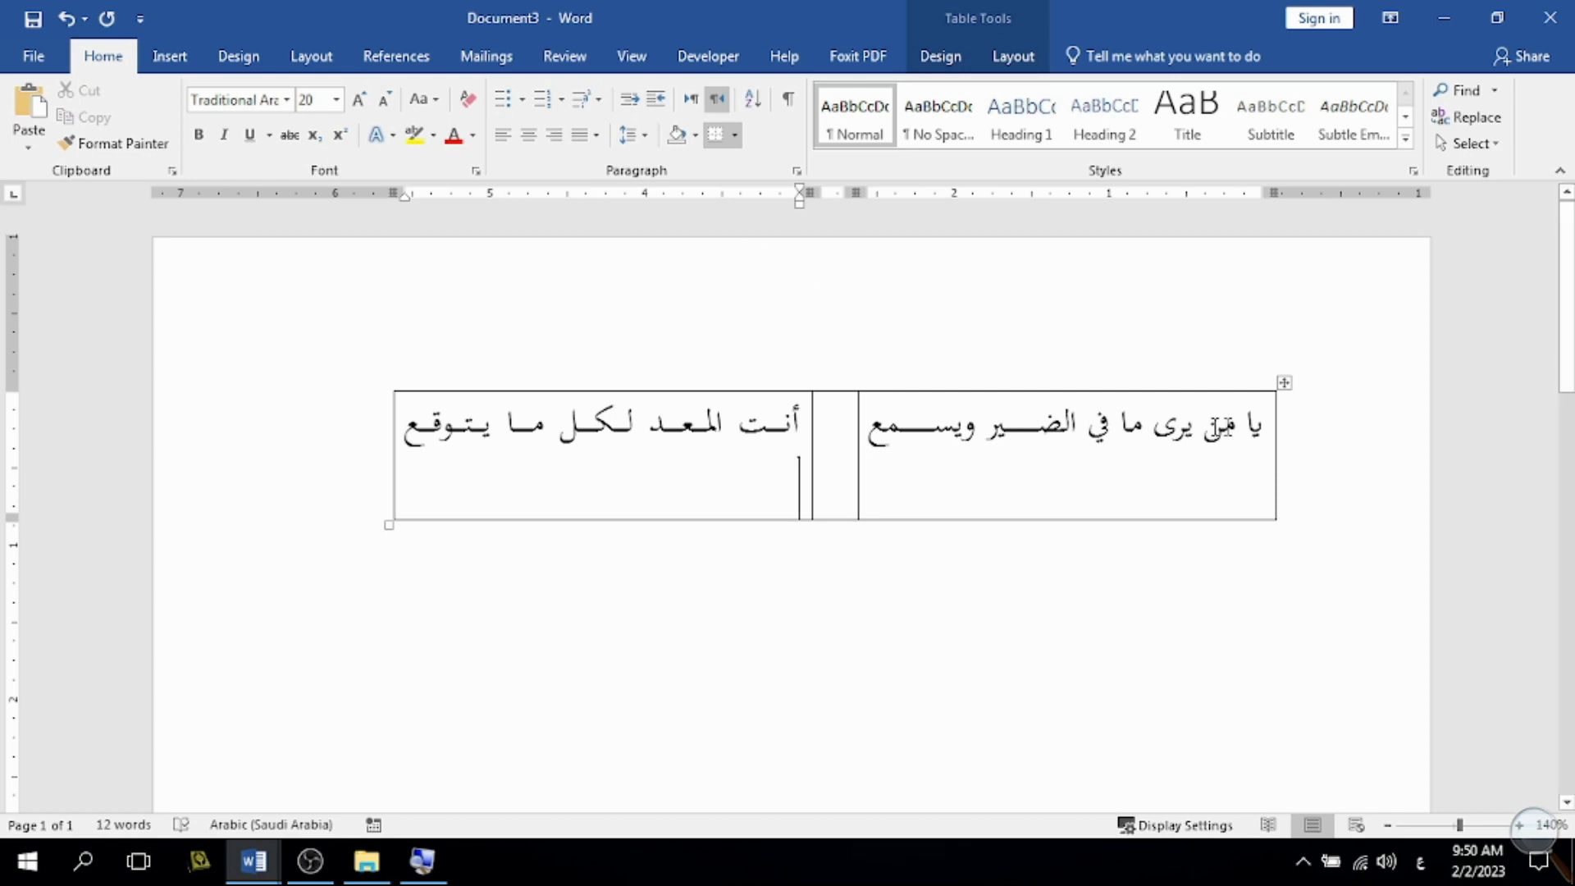
Step: Set the height of the table row to exactly 0.5"
drag(1254, 425, 529, 469)
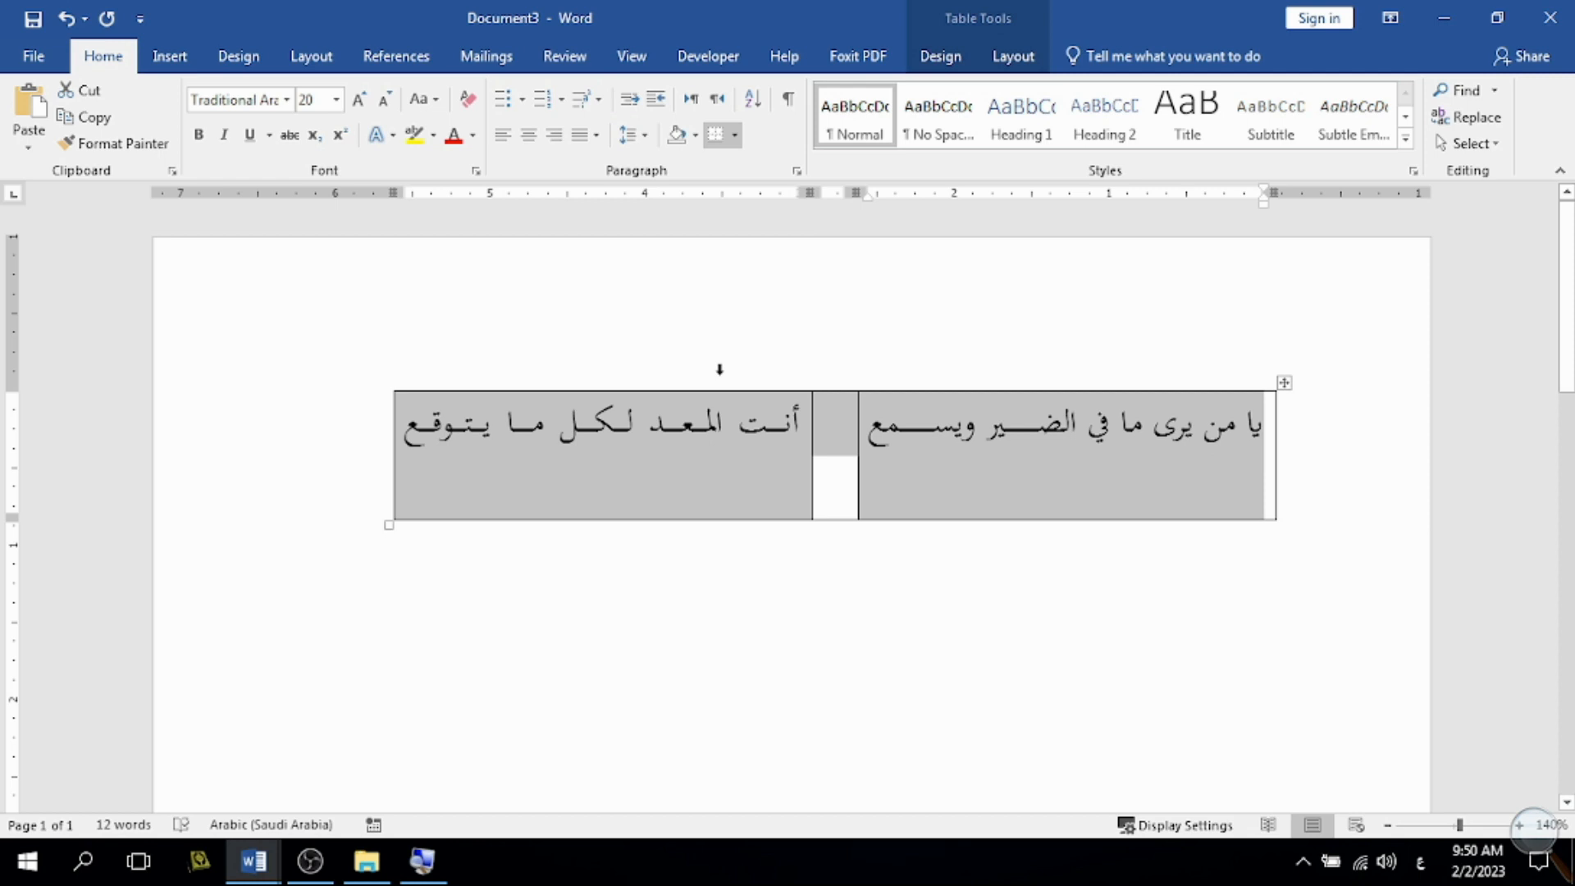
click(1013, 59)
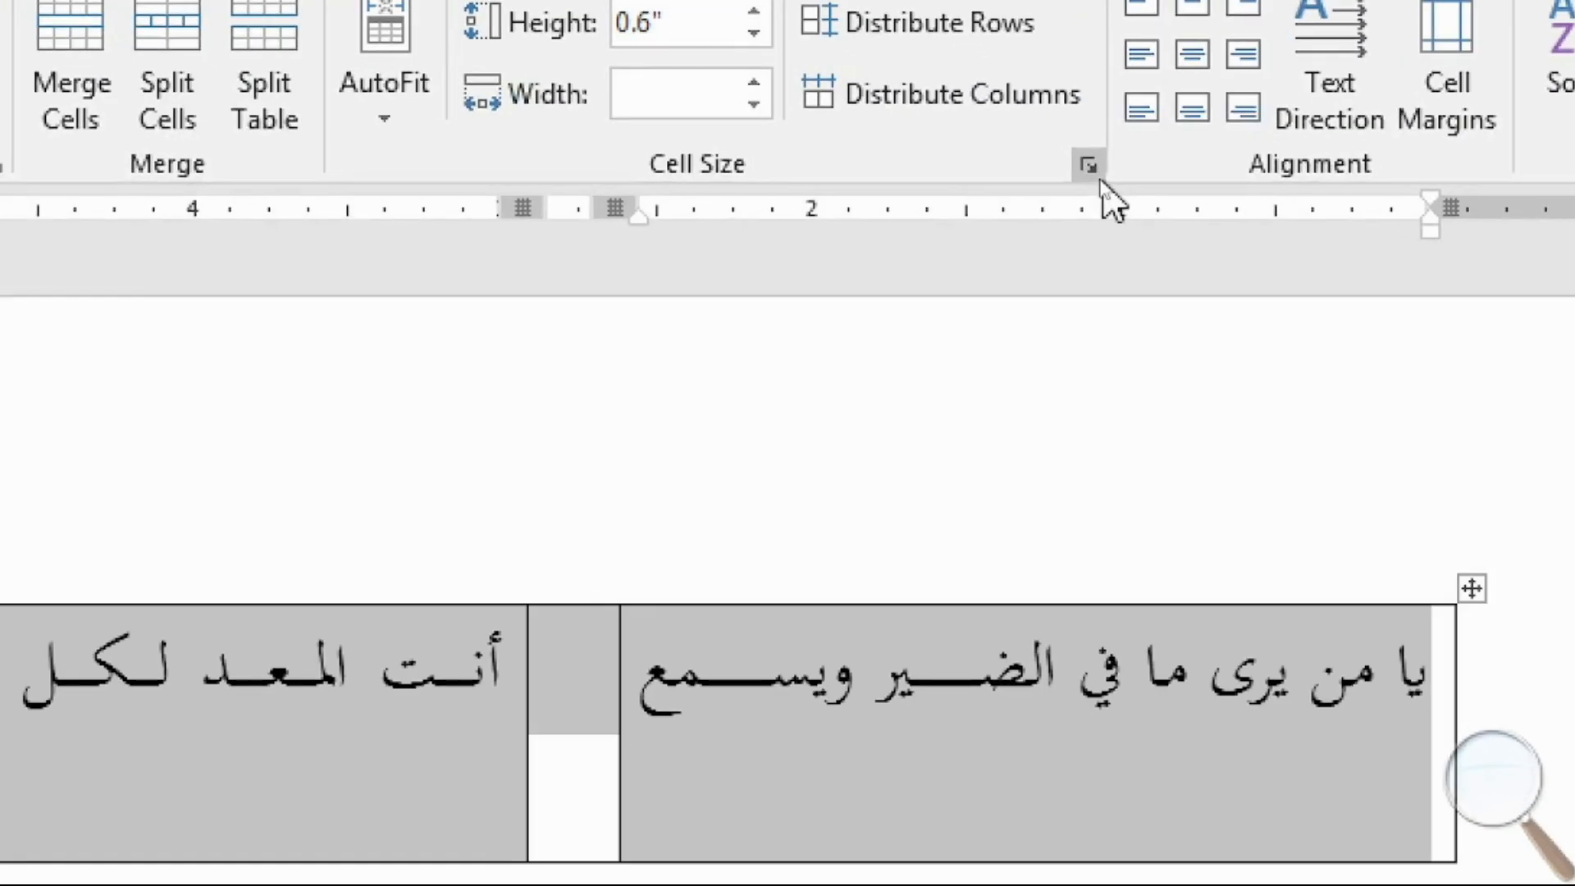
click(1097, 176)
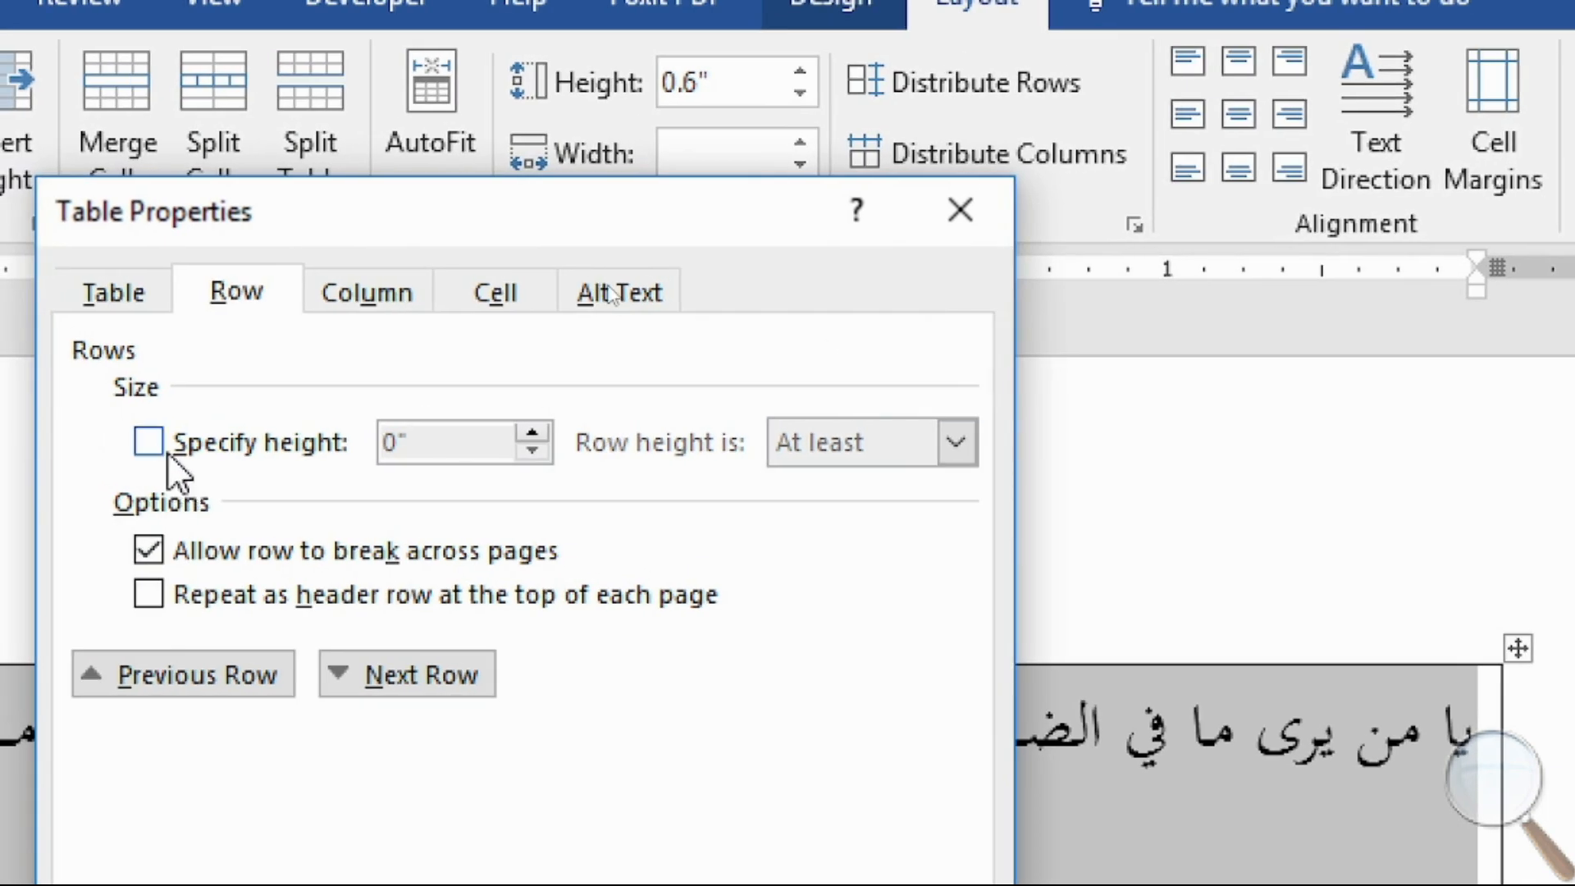
click(150, 445)
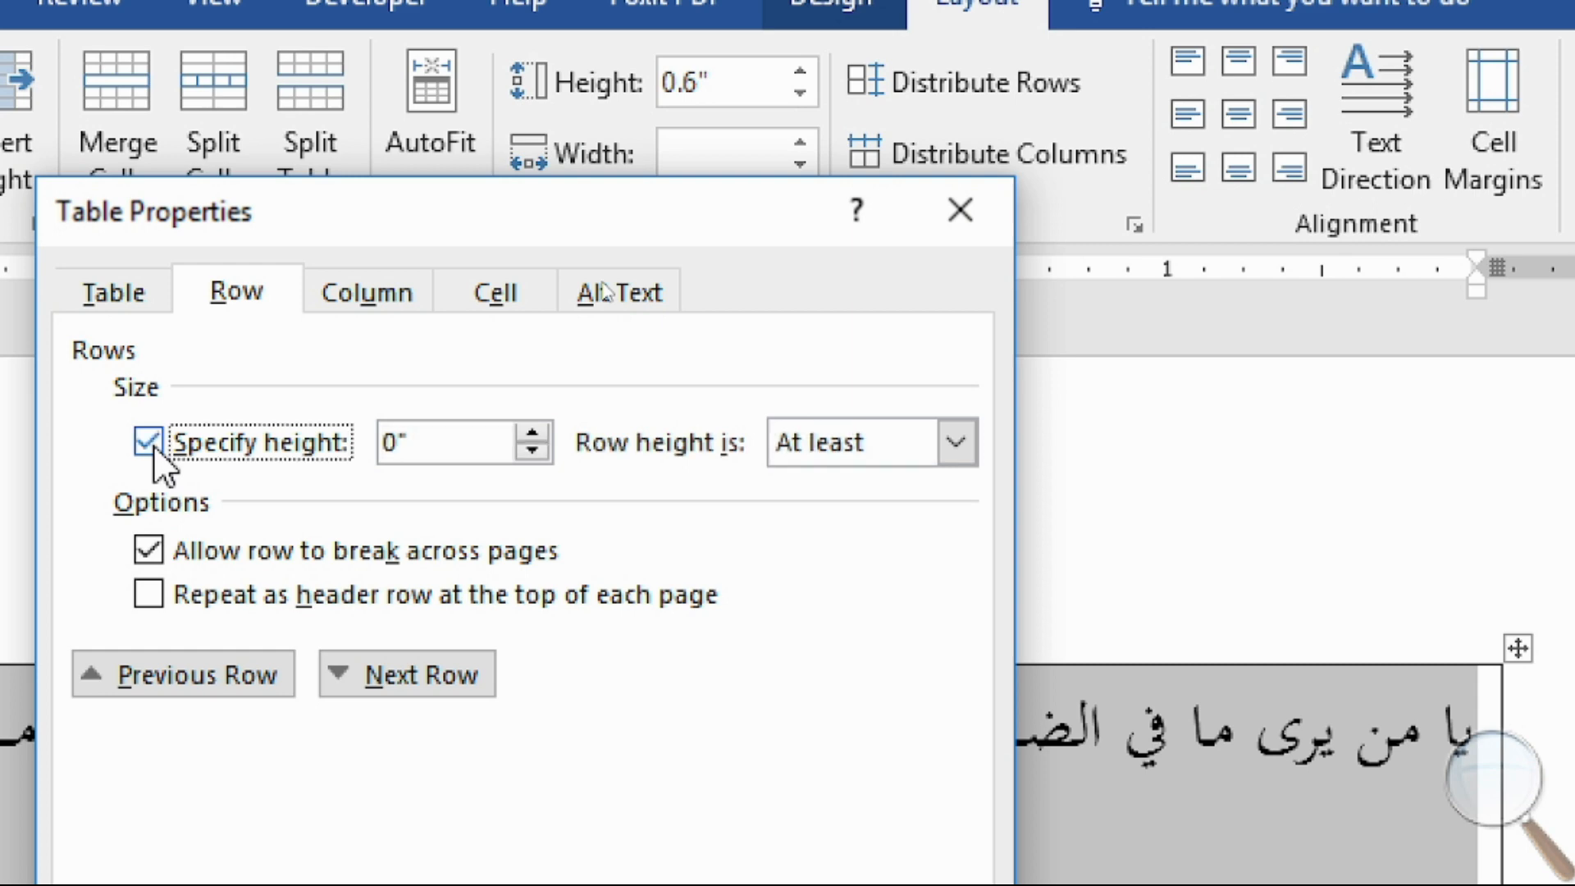
double_click(419, 441)
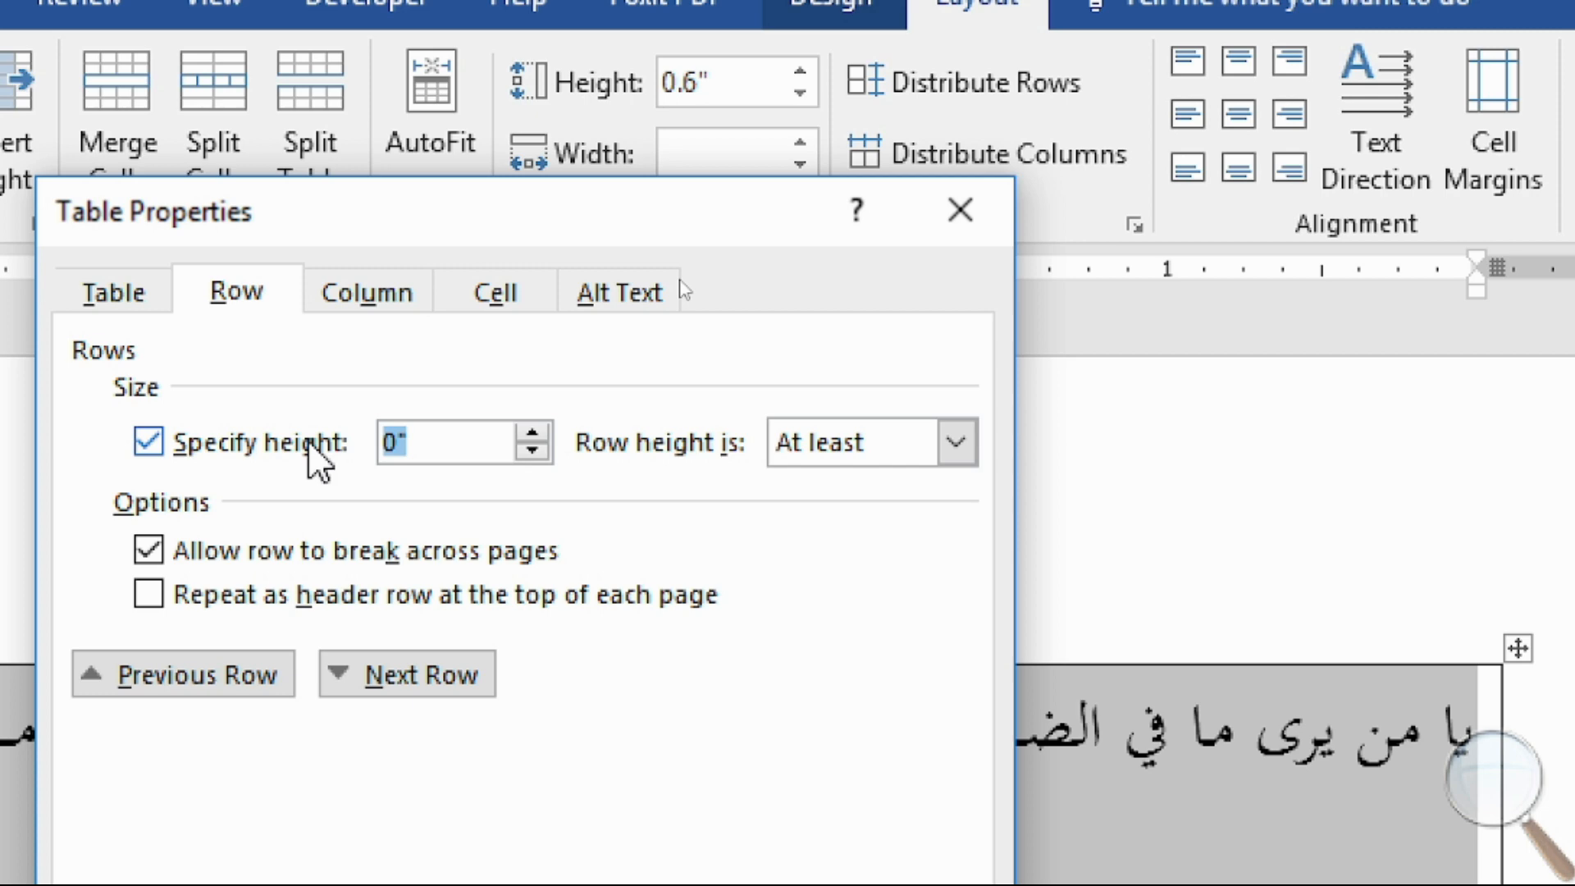
key(BackSpace)
key(BackSpace)
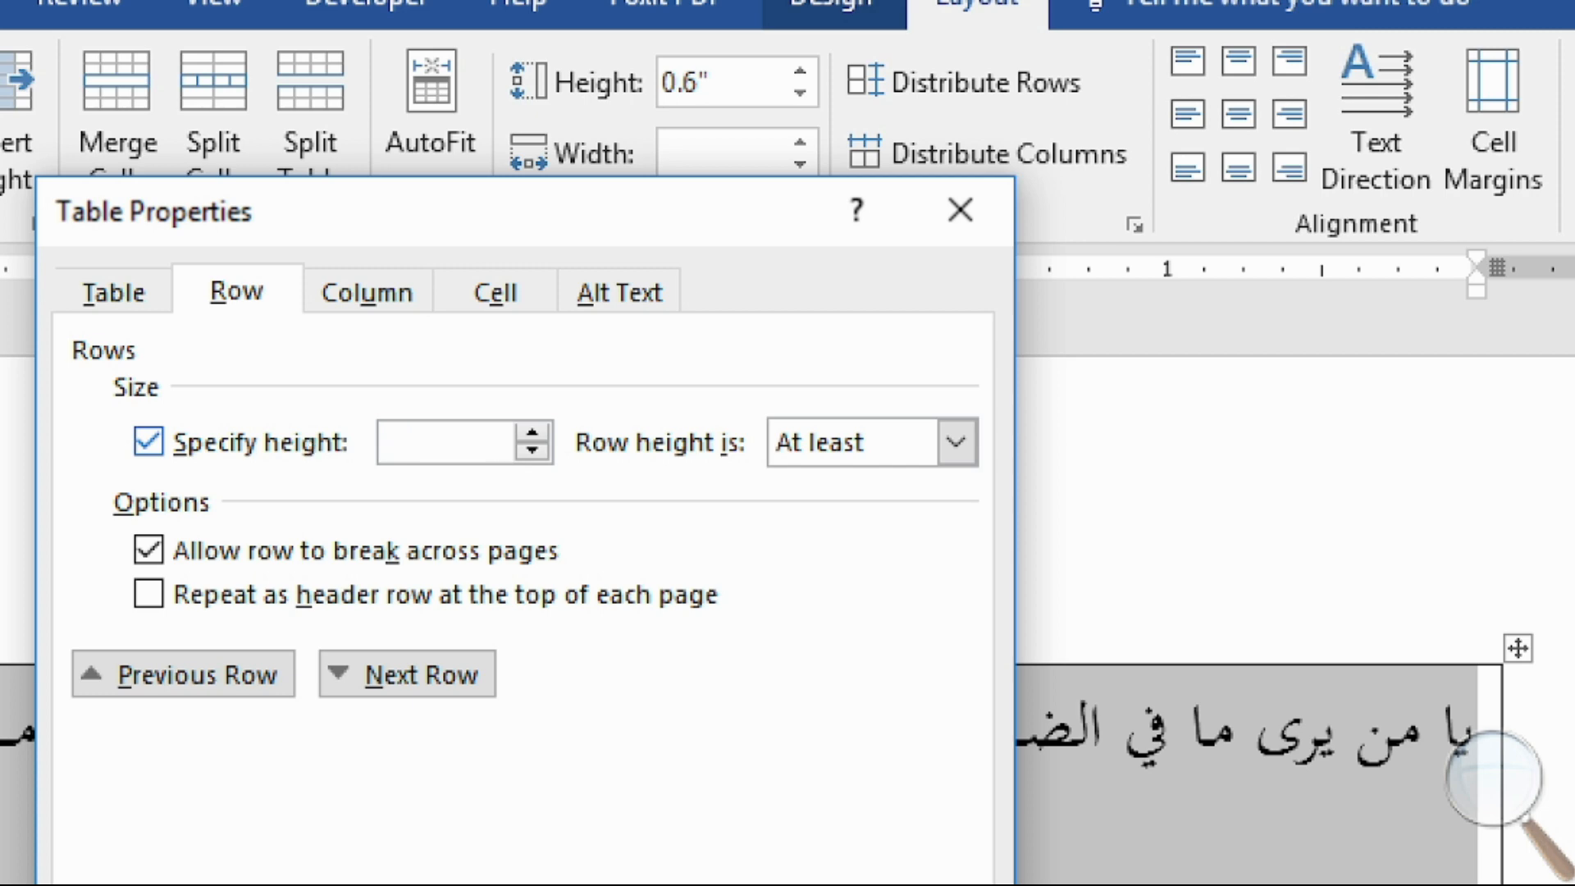
key(alt+shift)
text(.5)
click(954, 447)
click(845, 514)
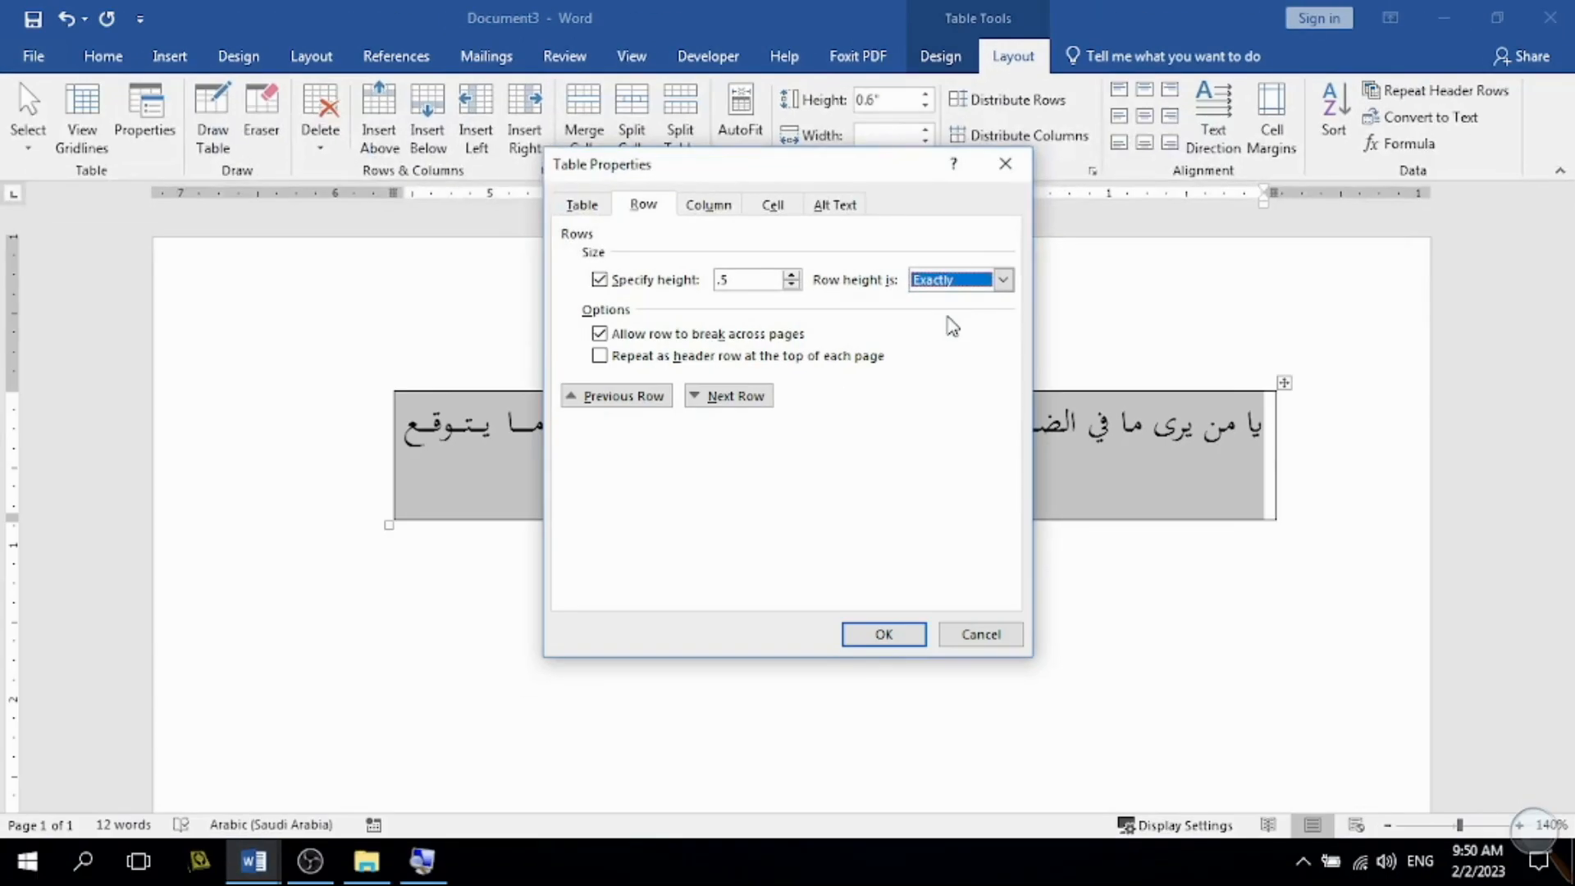
click(884, 636)
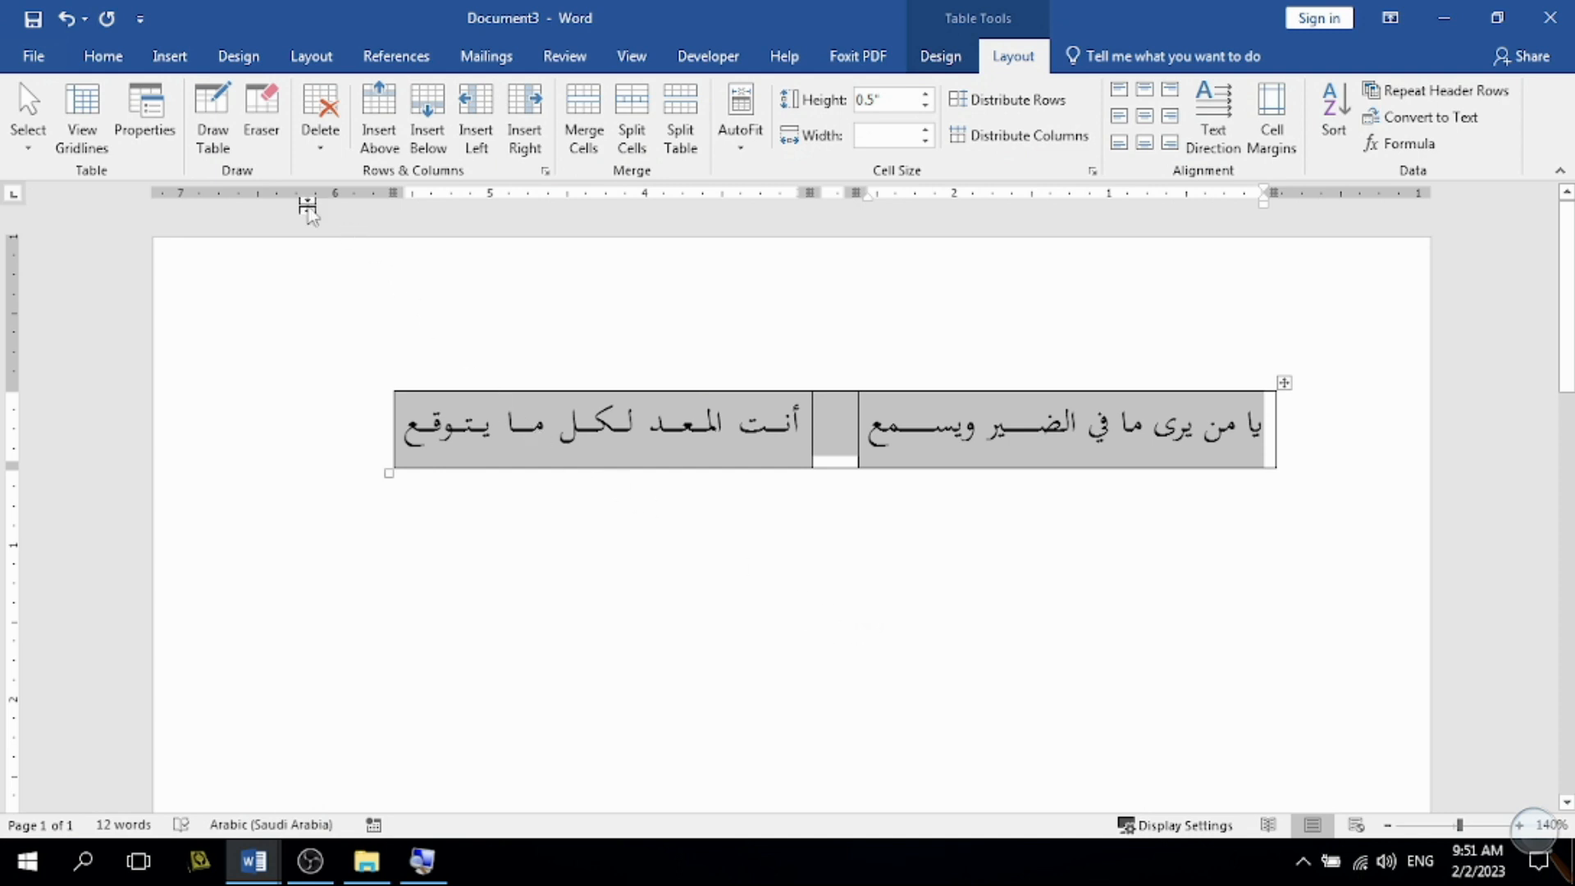
Step: Remove all borders from the selected table and clear the selection
click(111, 54)
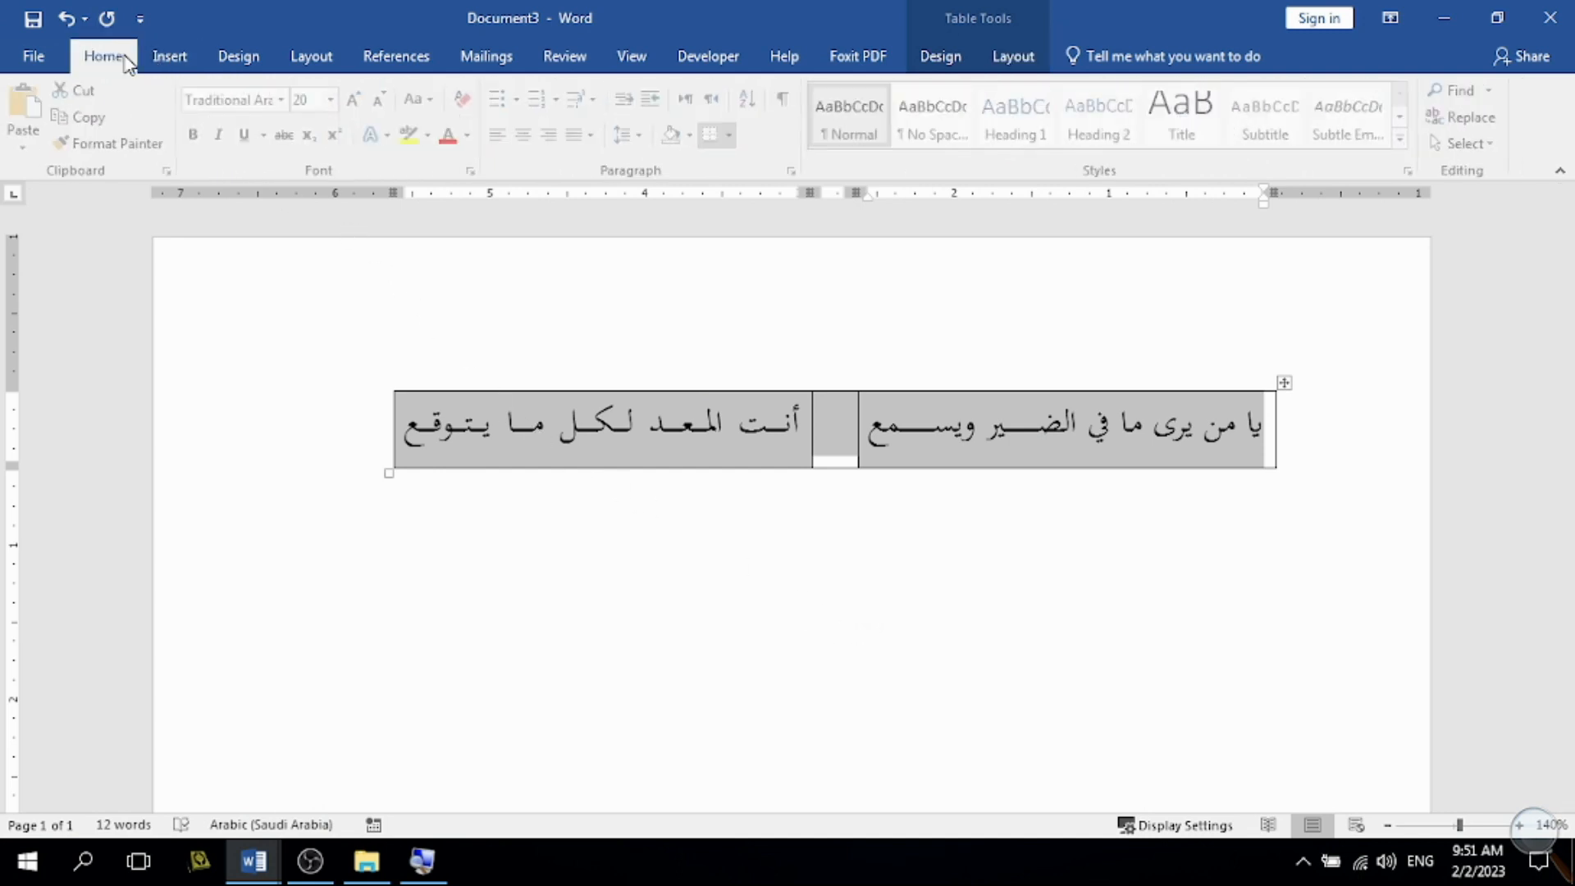
click(735, 137)
click(745, 277)
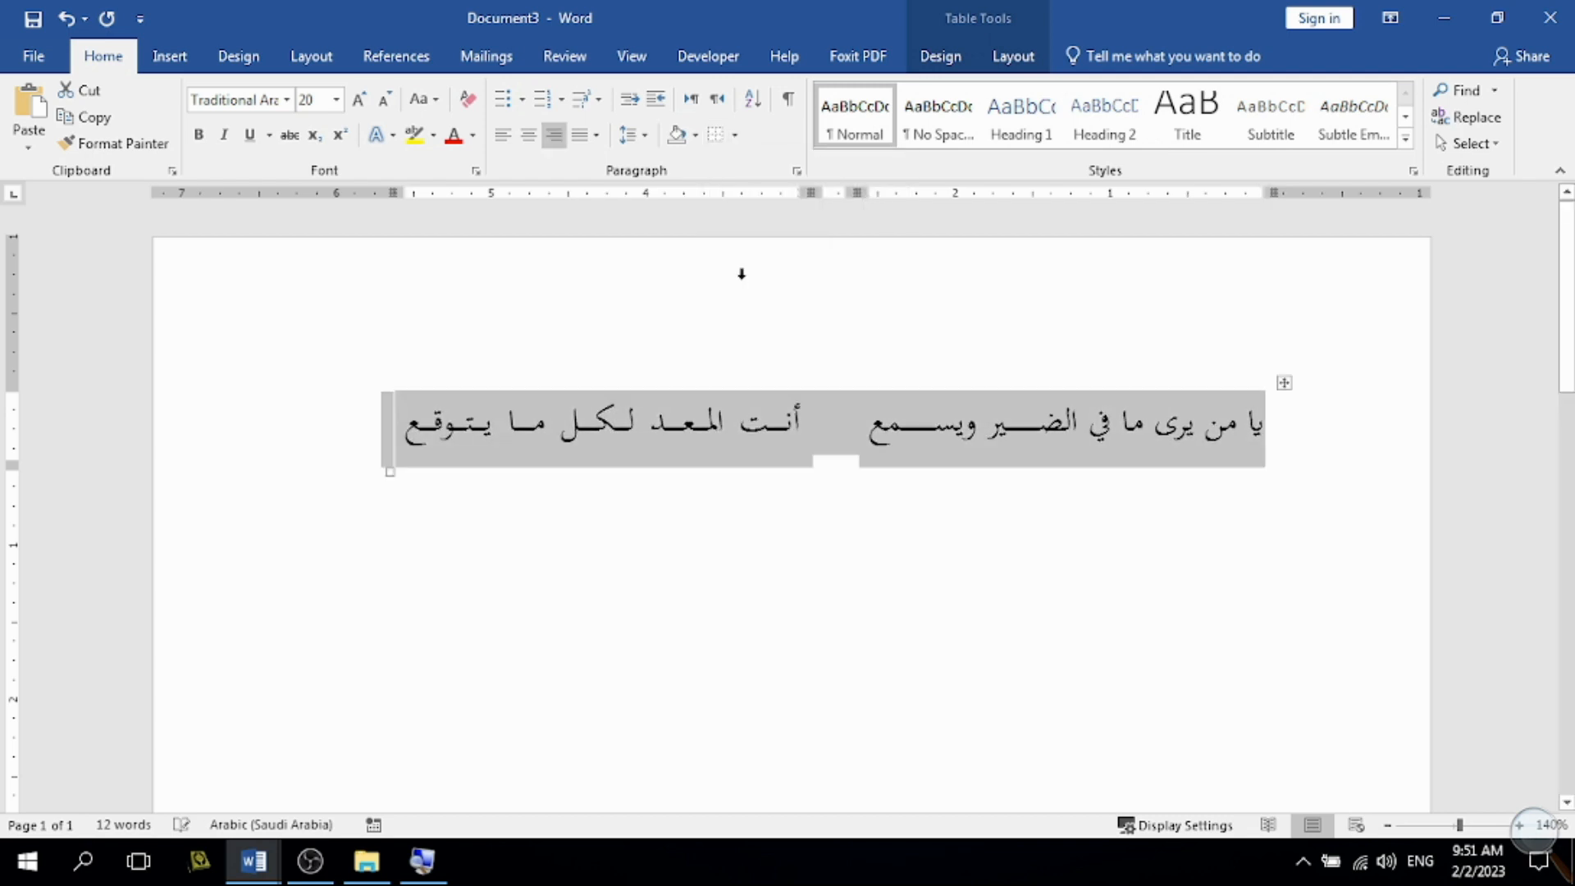
click(880, 420)
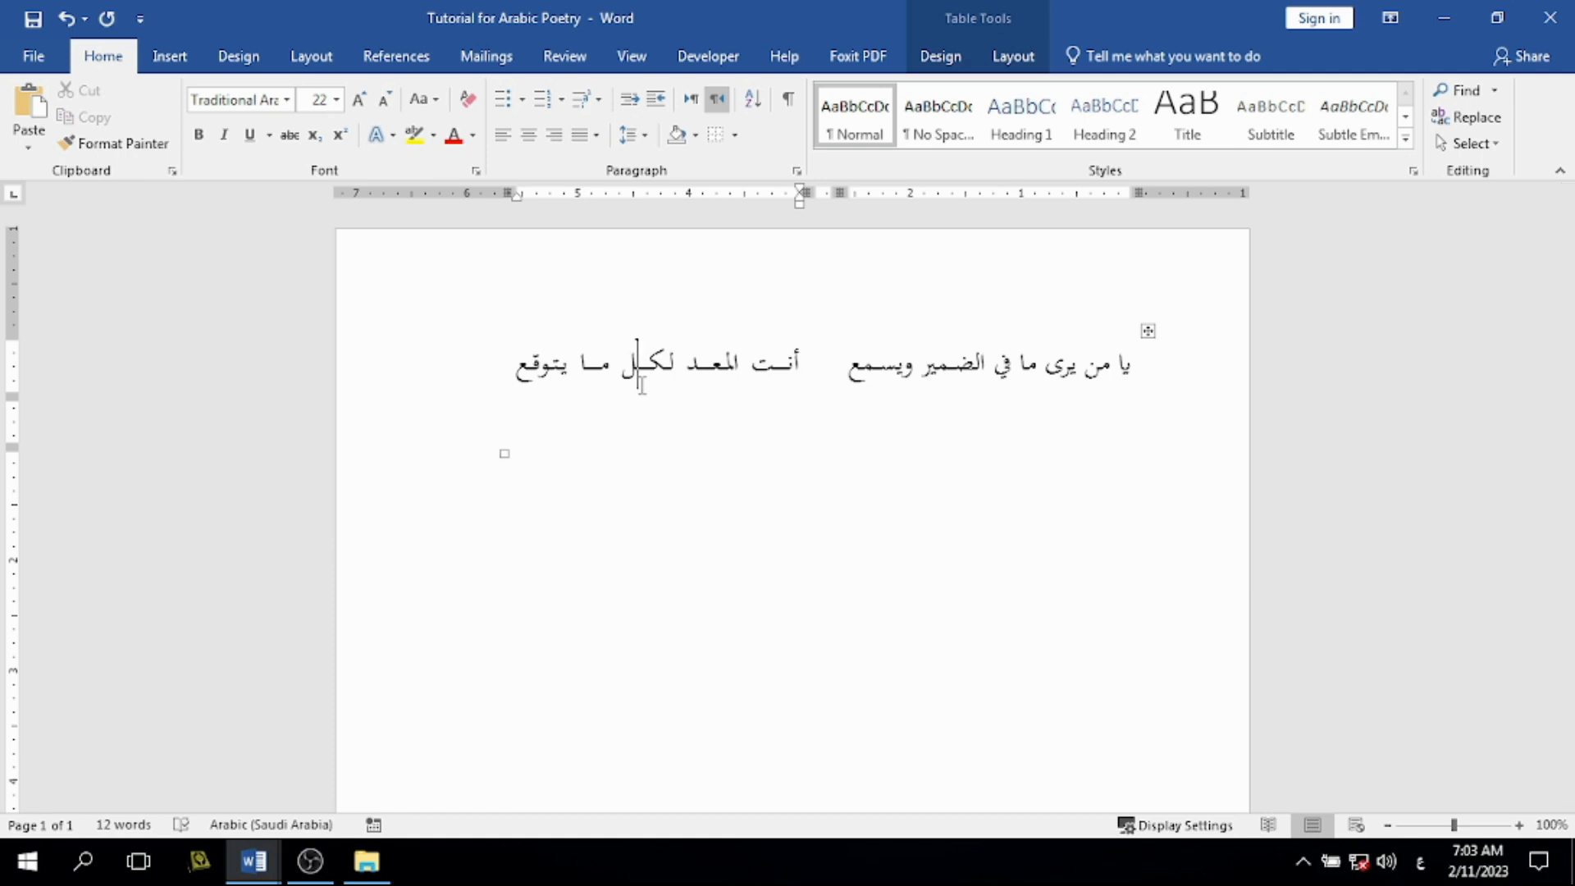
Step: Enter the second verse in the next row, with "يا من يرجي للشدائد كلها" right and "يا من إليه المشتكى والمفزع" left, each followed by a line break
key(Down)
text(يا من يرجي للشدائد كلها)
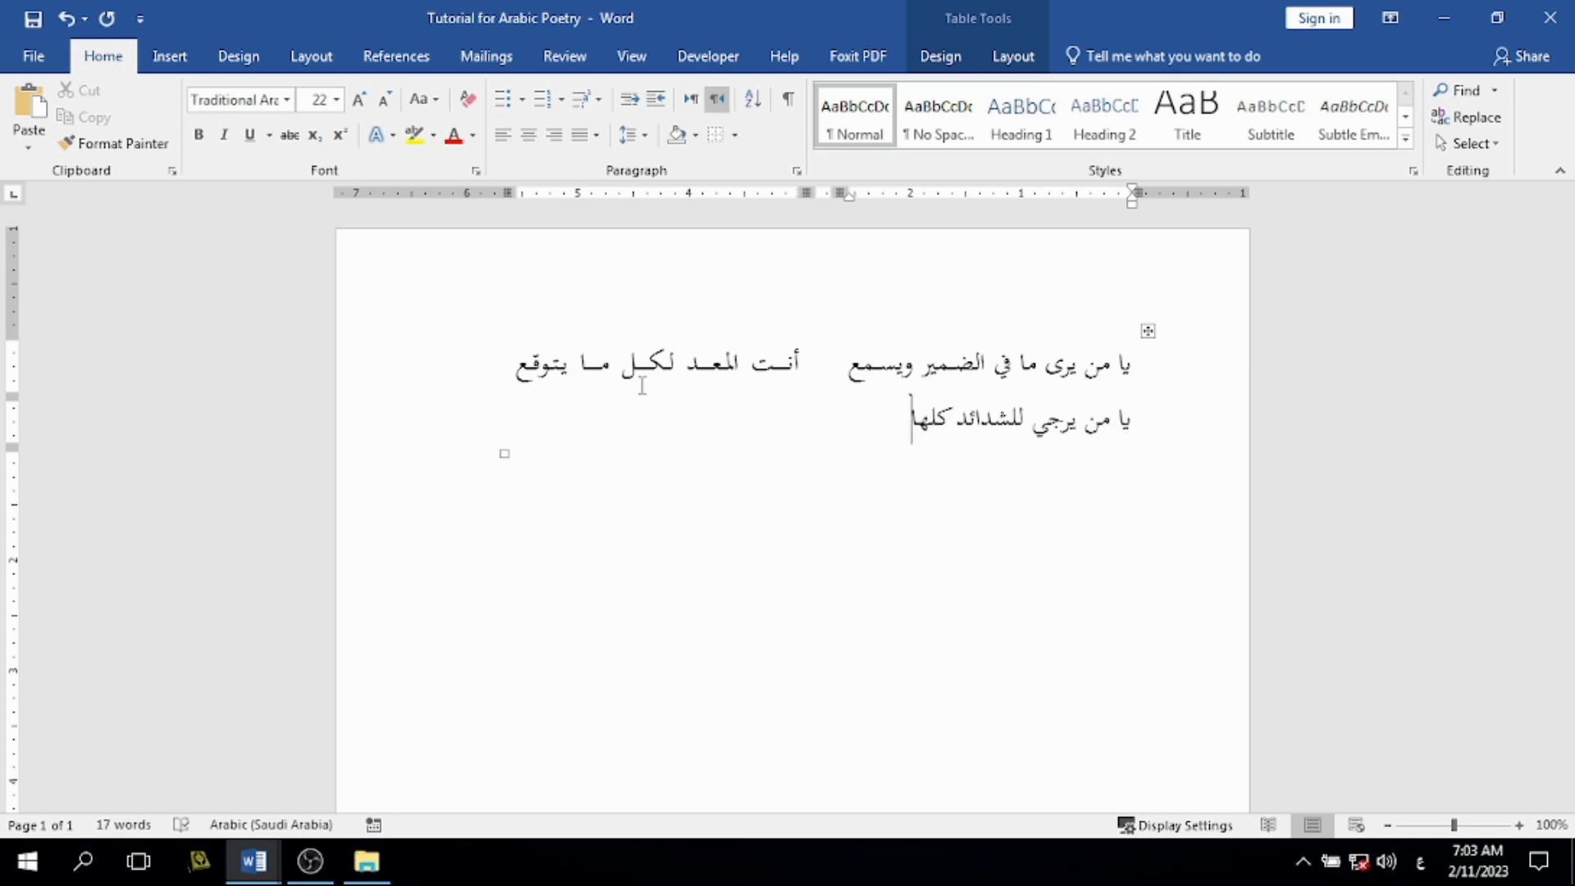
key(Tab)
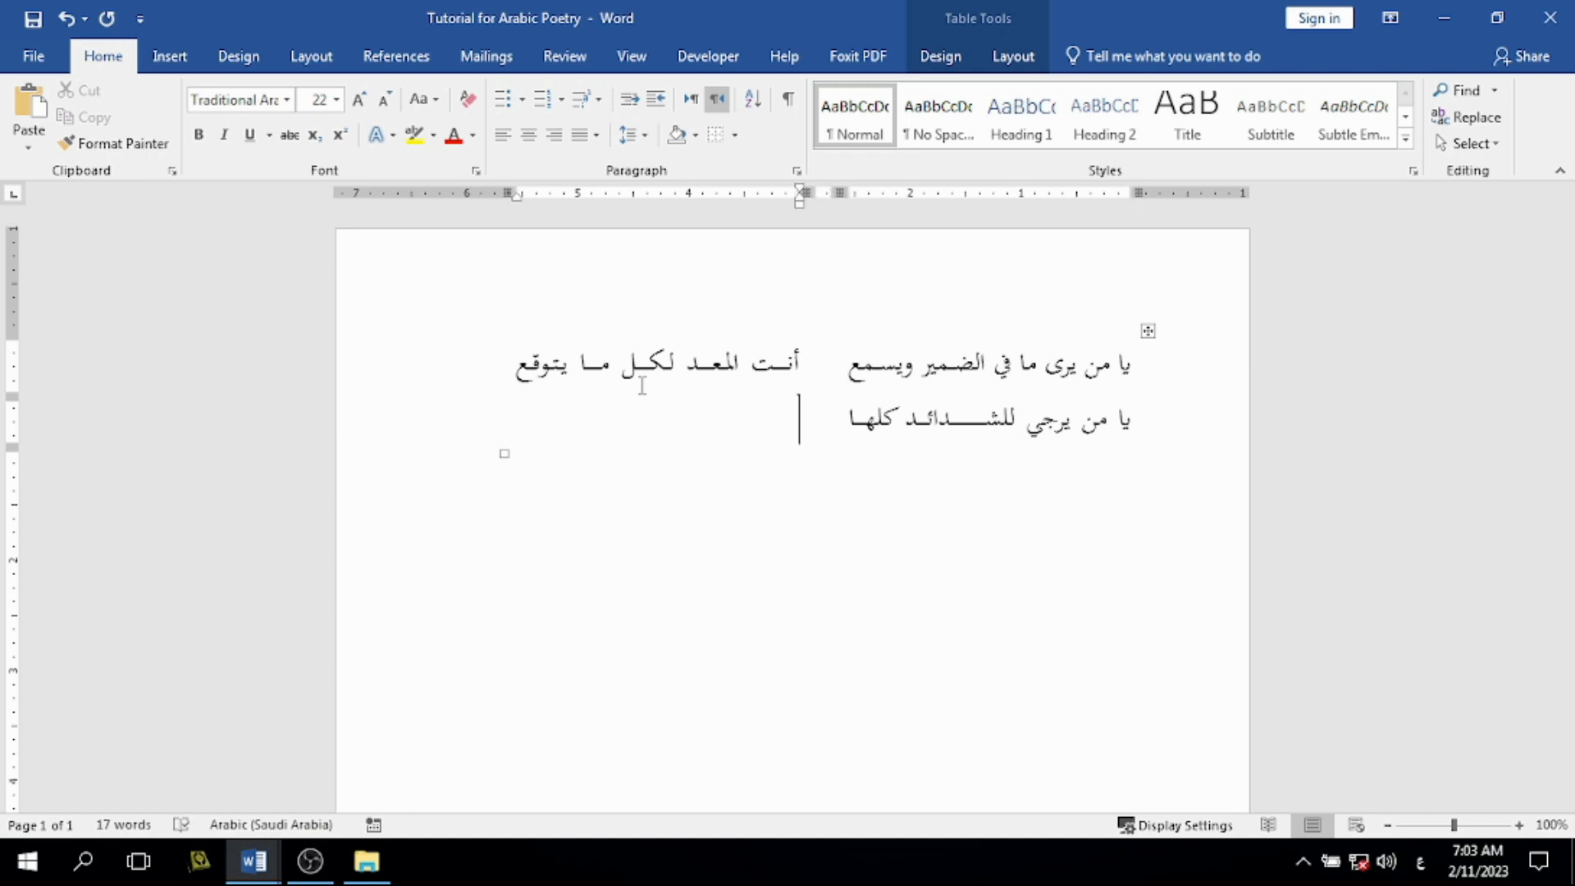
text(يا من إليه المشتكى وال)
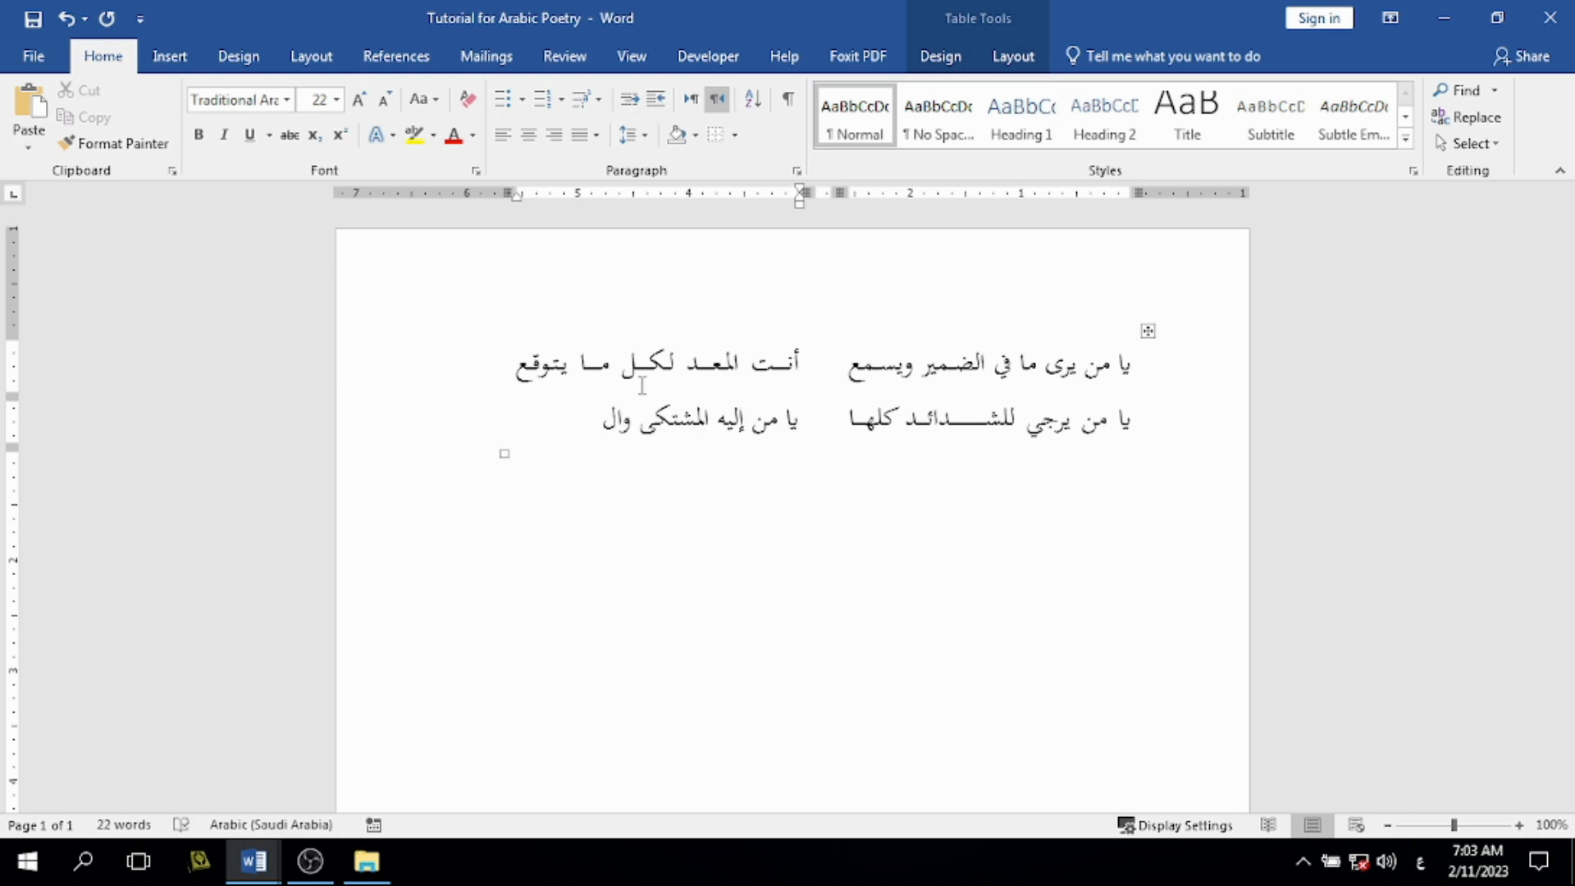
text(مفزع)
key(Tab)
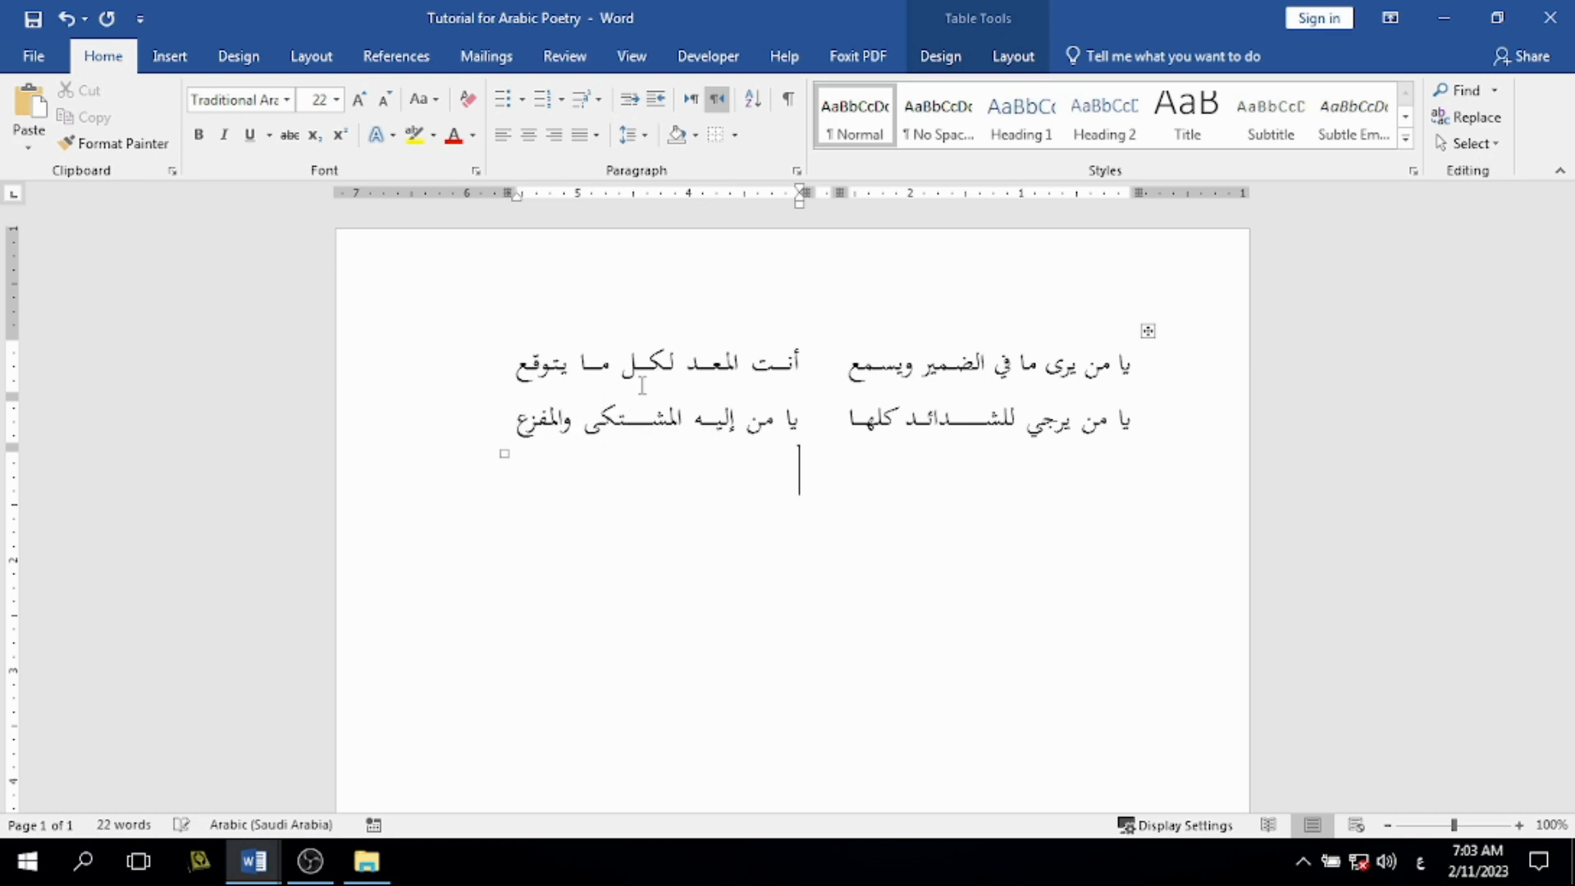
Step: Add a third row with "يا من خزائن رزقه في قول "كن"" right and "أمنن فإن الخير عندك أجمع" left, each followed by a line break
text(يا من خزائن رزقه في قول "كن")
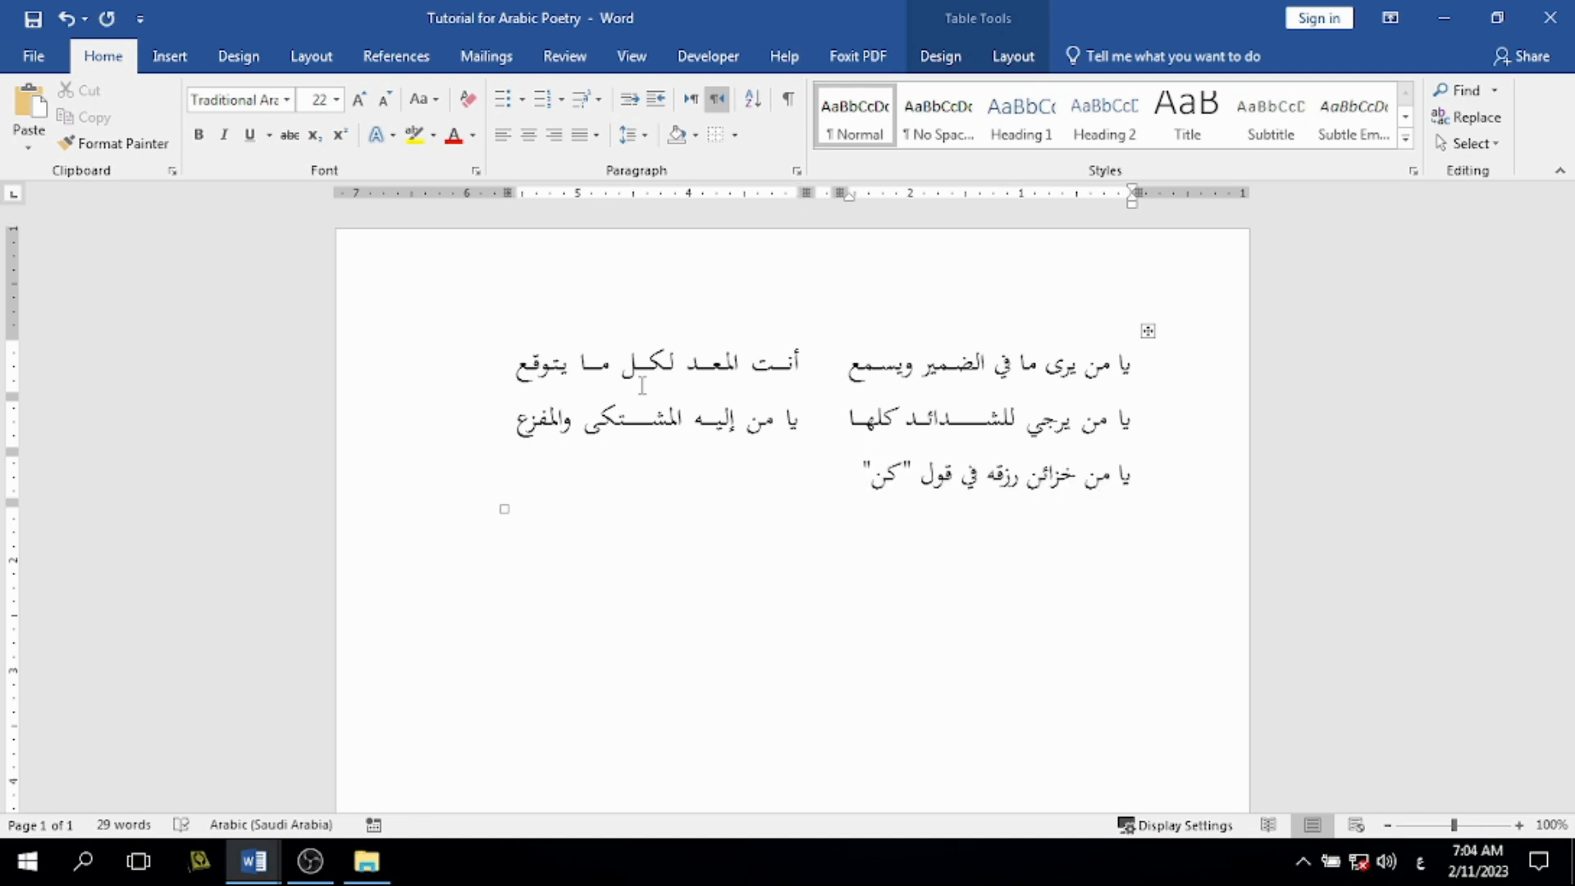
key(Tab)
text(أمنن فإن الخير عندك أجمع)
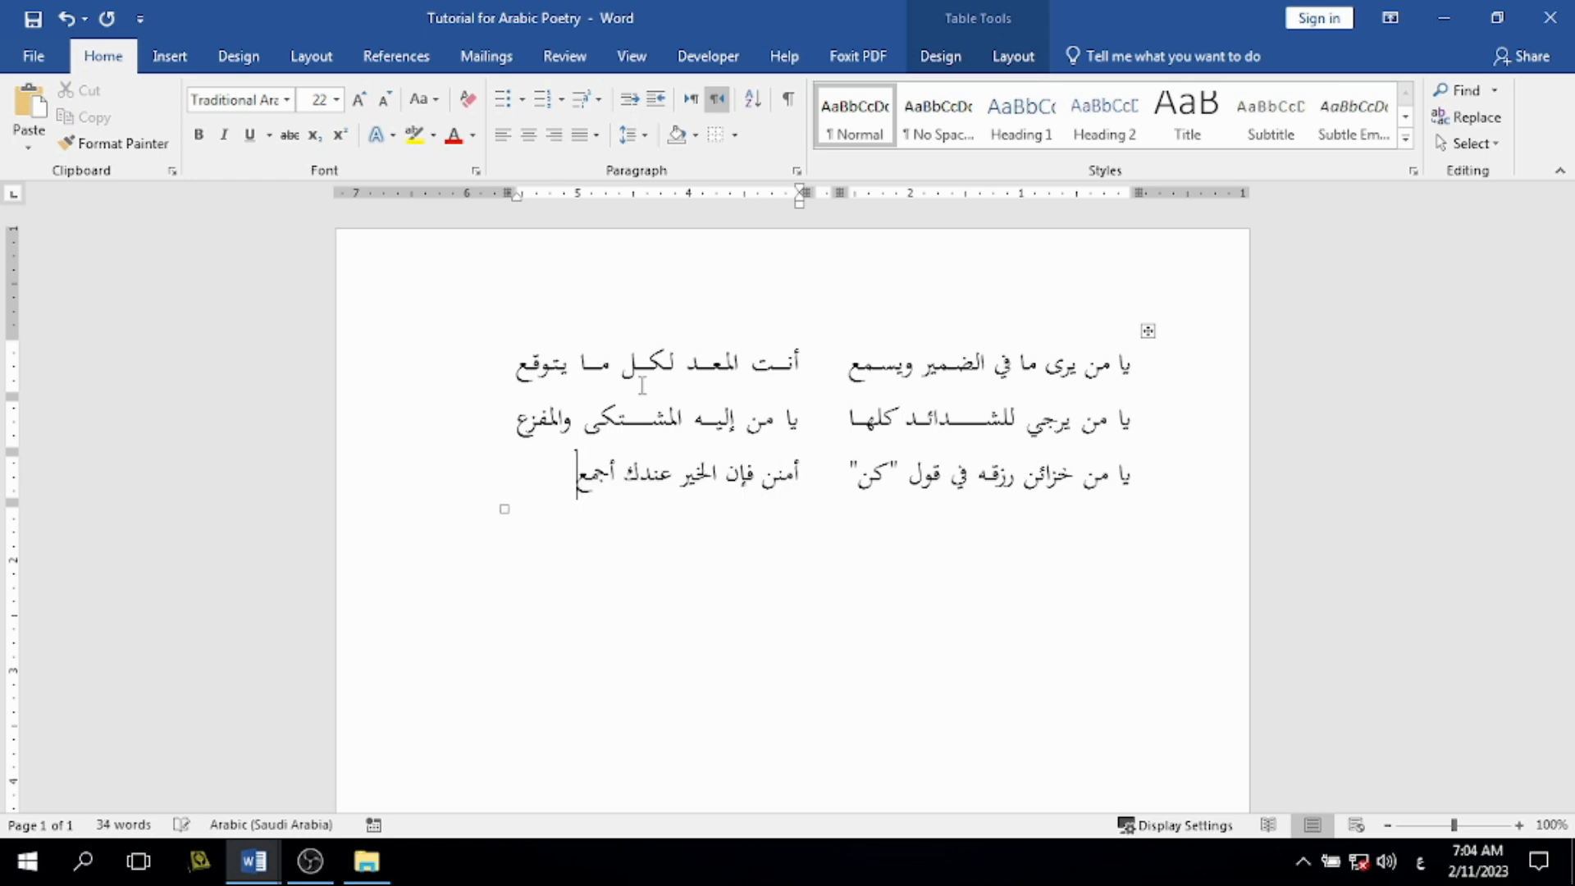
key(Return)
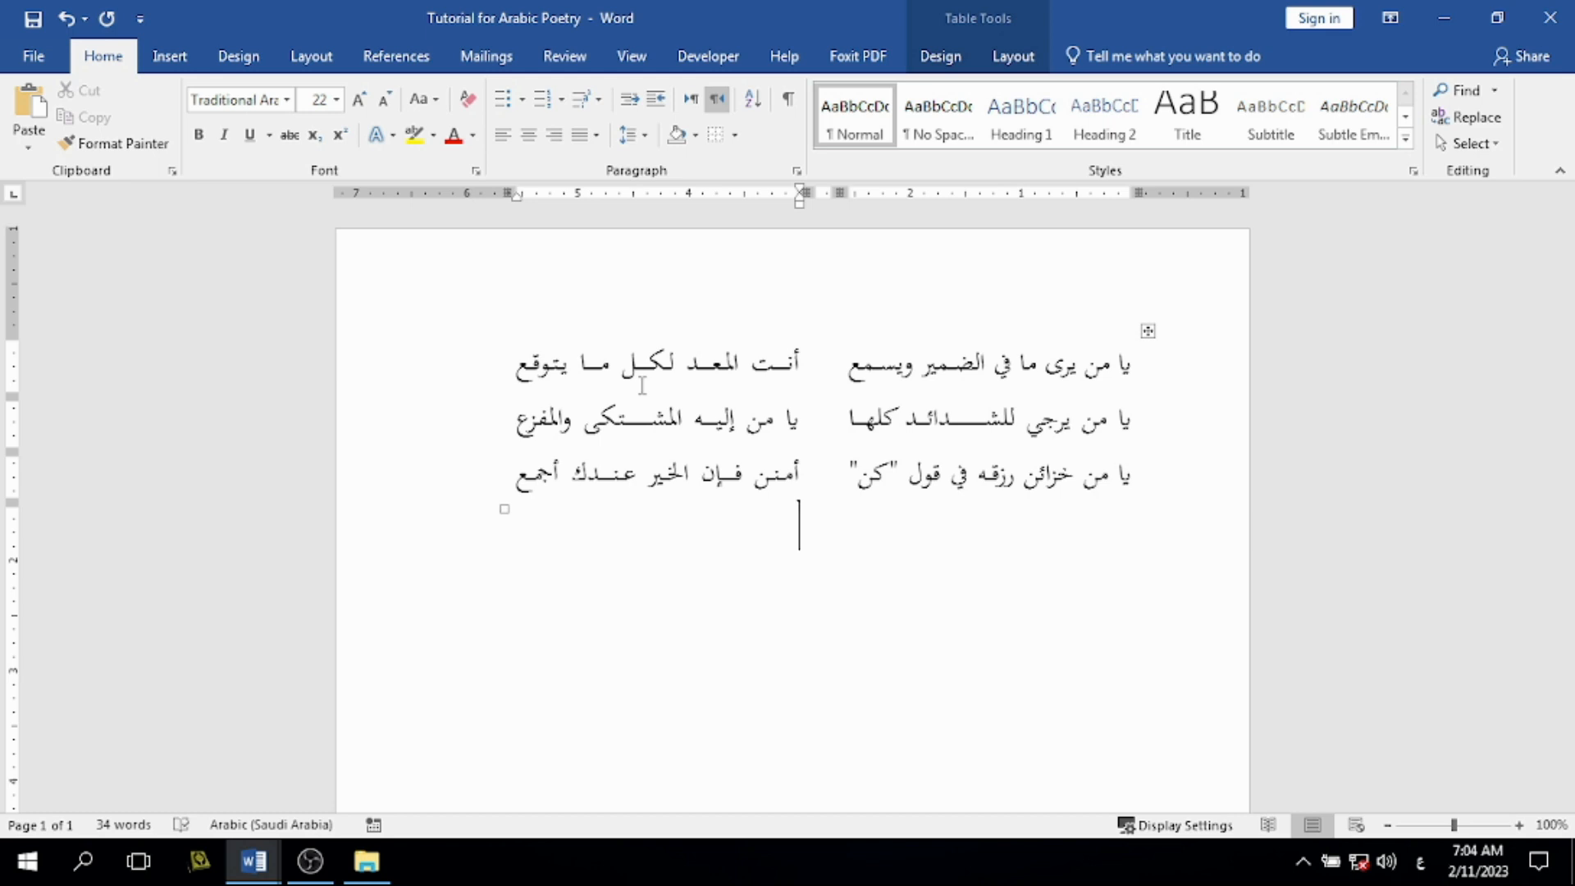